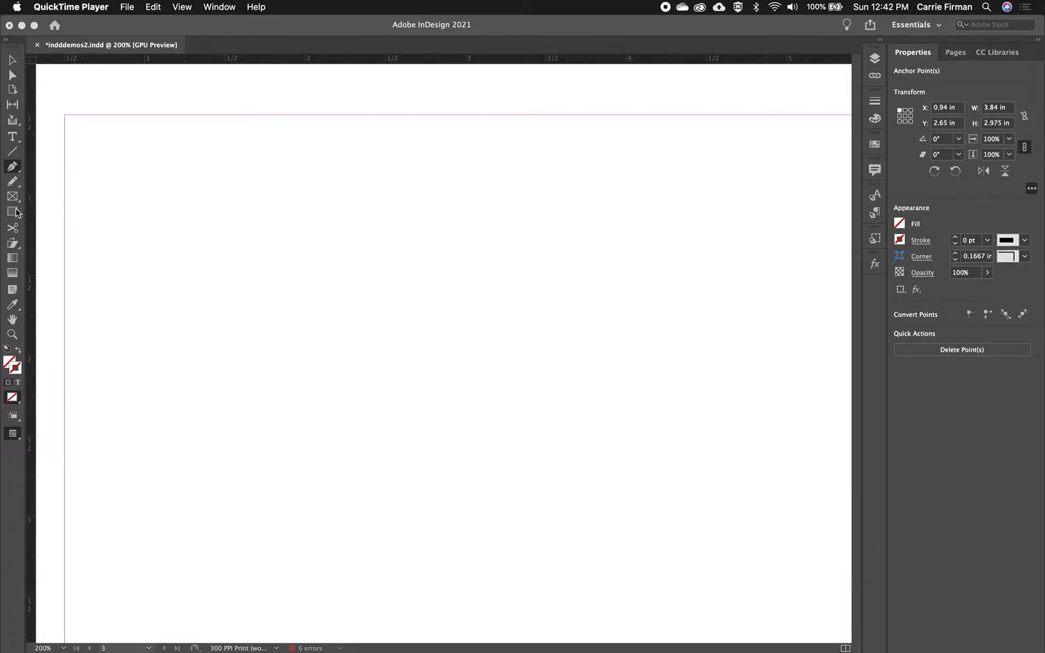
Draw a circle about 1.85 in in diameter near the upper part of the page with the Ellipse tool
left_click(12, 213)
left_click(12, 213)
left_click(12, 213)
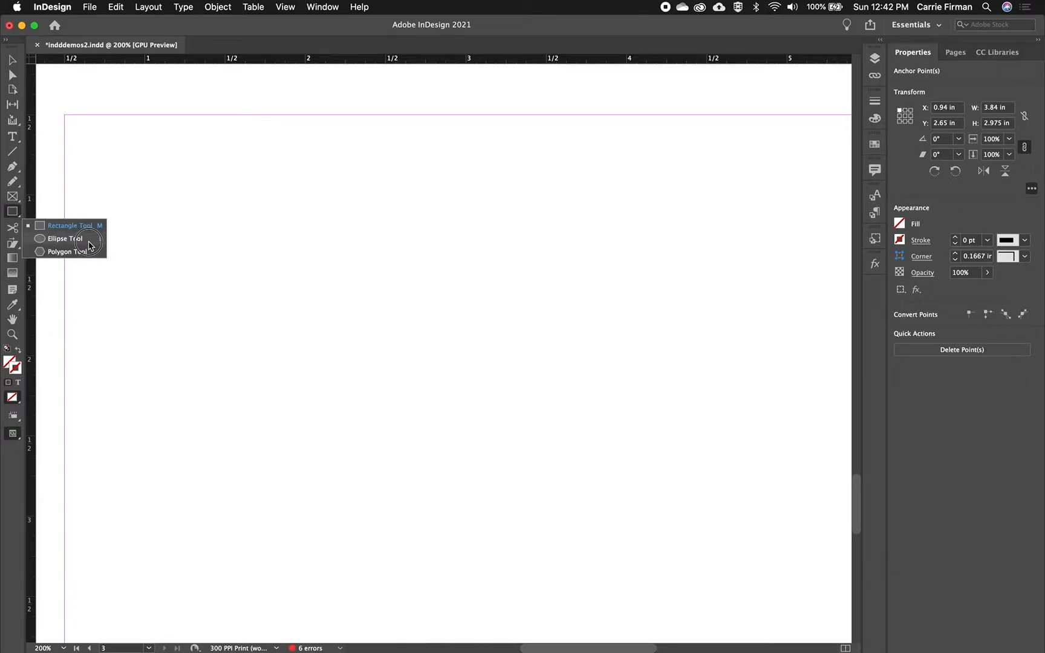
left_click(88, 242)
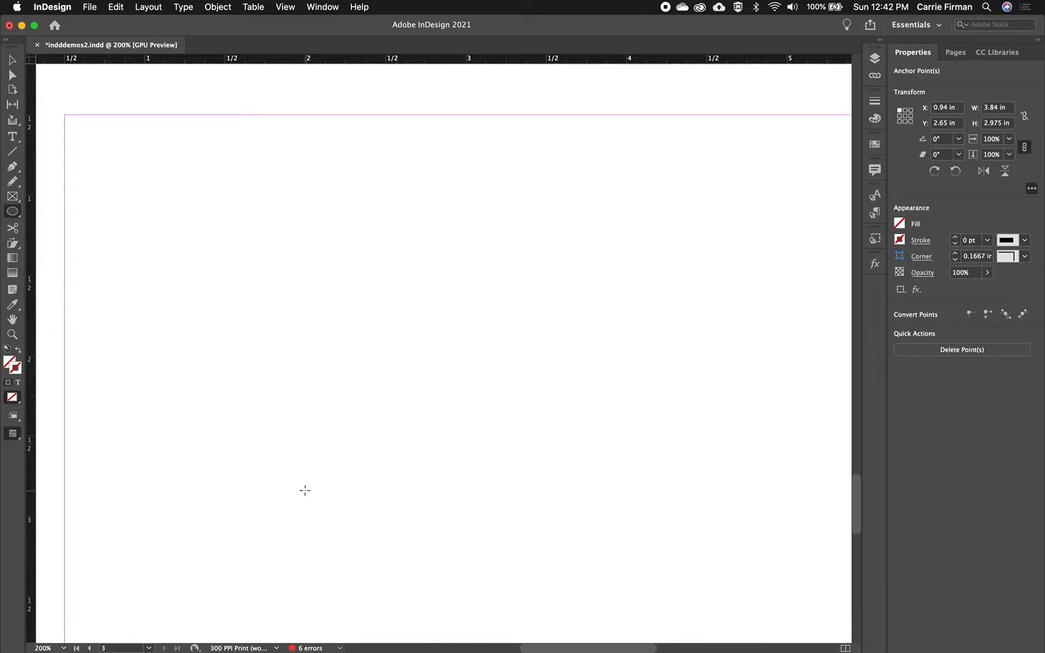
left_click_drag(263, 475, 660, 179)
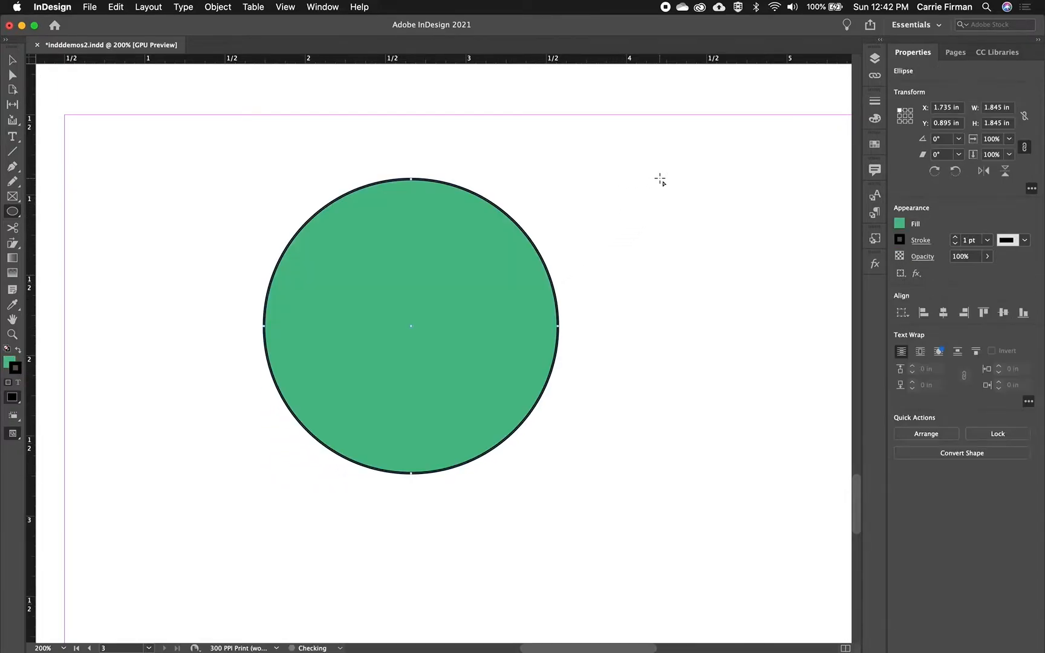
Set the circle's fill to None, keeping only its outline
left_click(11, 59)
left_click(9, 363)
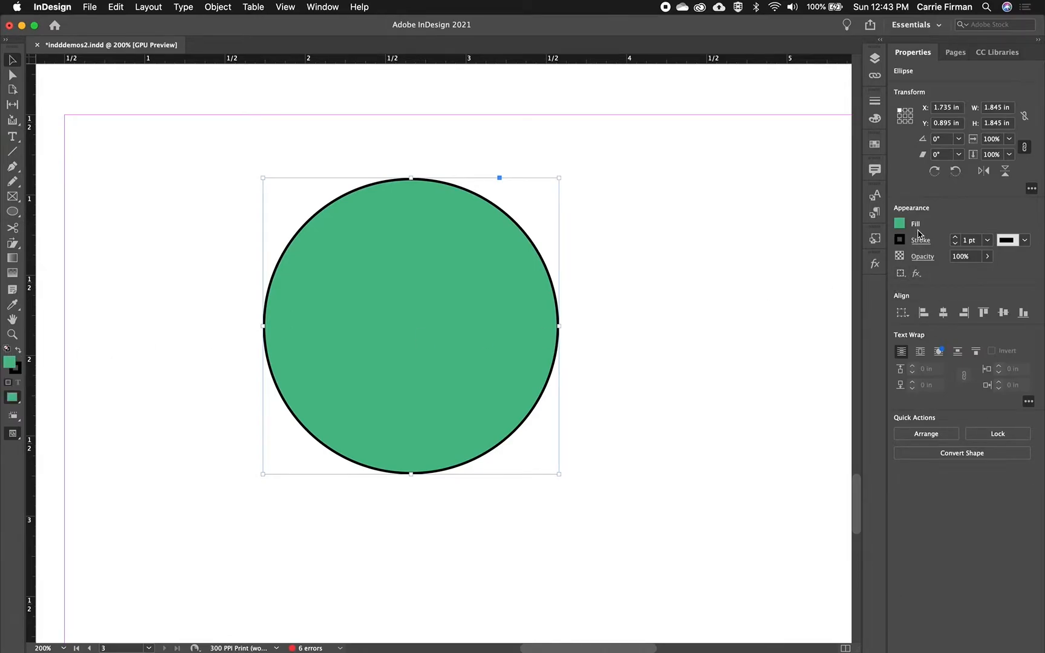
left_click(900, 224)
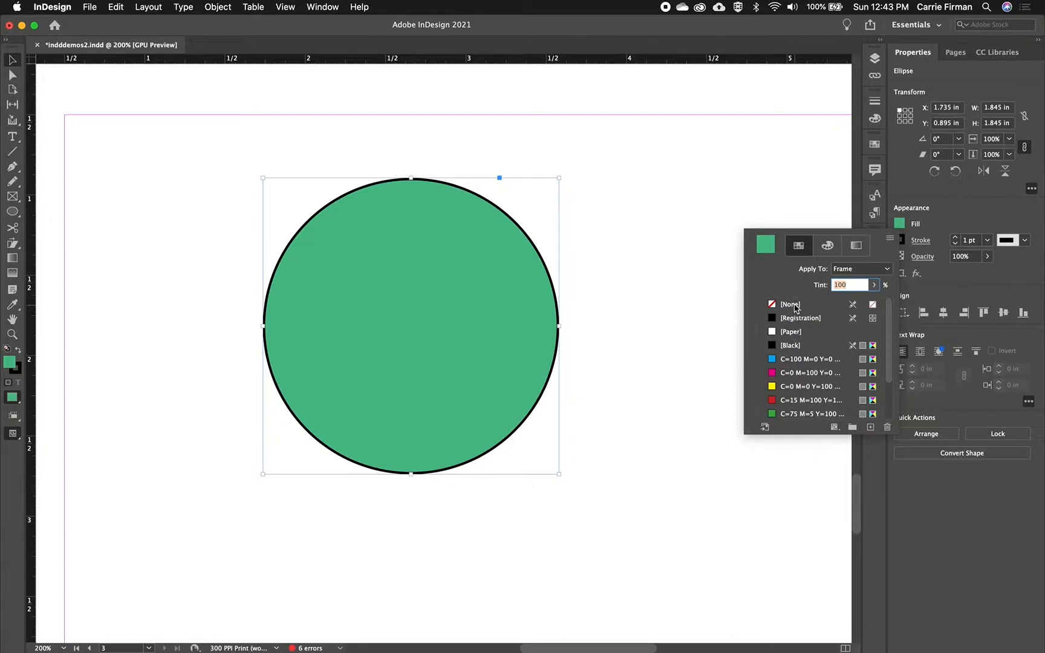
left_click(793, 305)
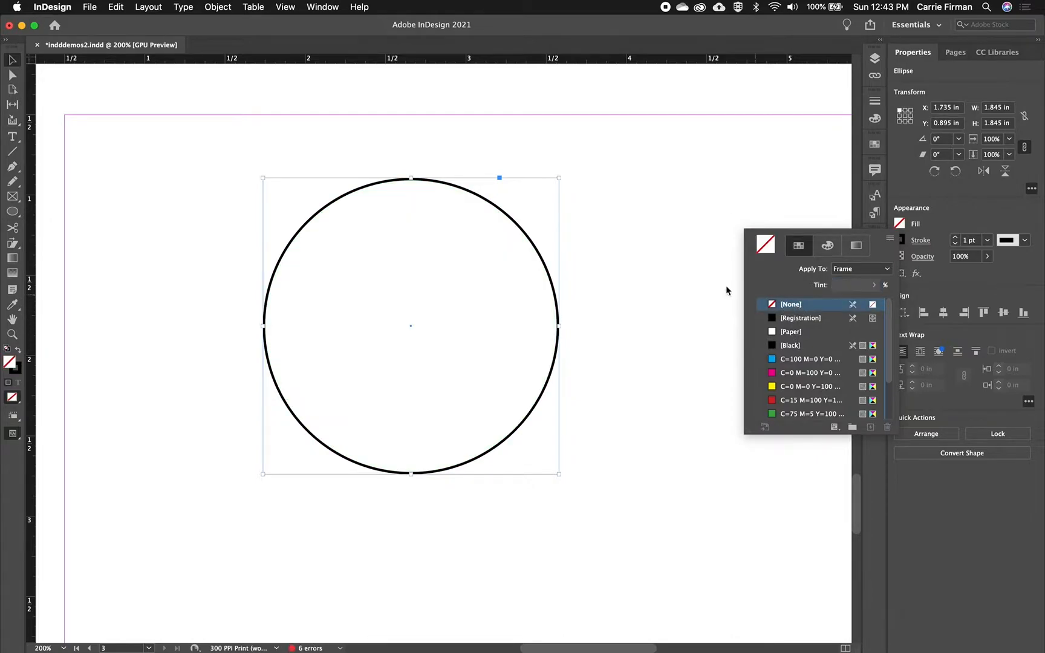
Add the text "ACME INC" along the circle's outline with the Type on a Path tool
left_click_drag(13, 138, 52, 168)
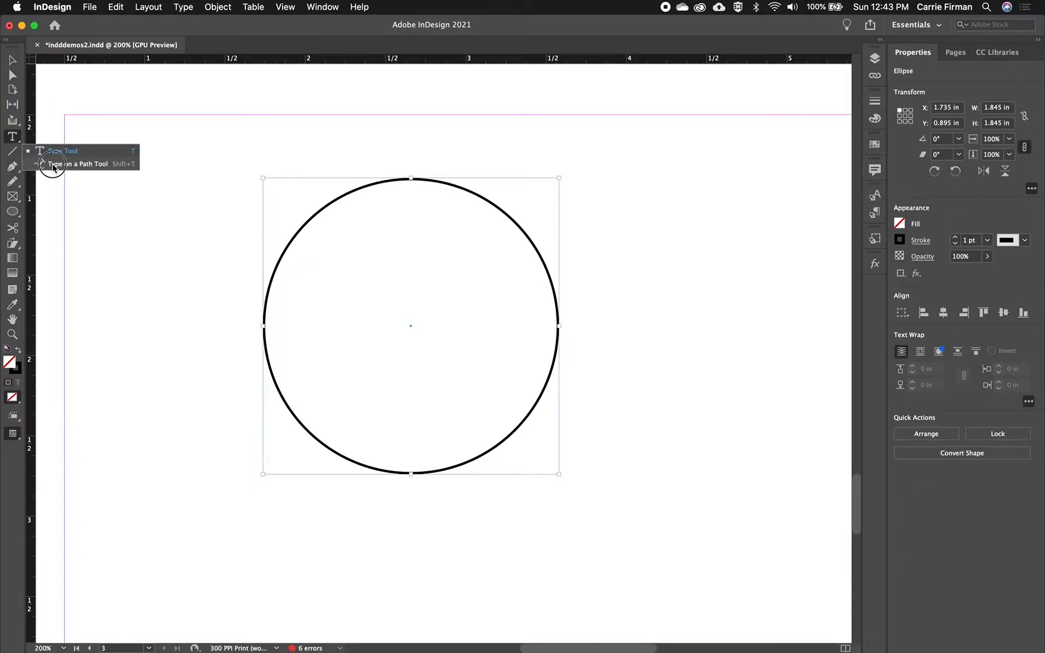
left_click_drag(53, 168, 54, 164)
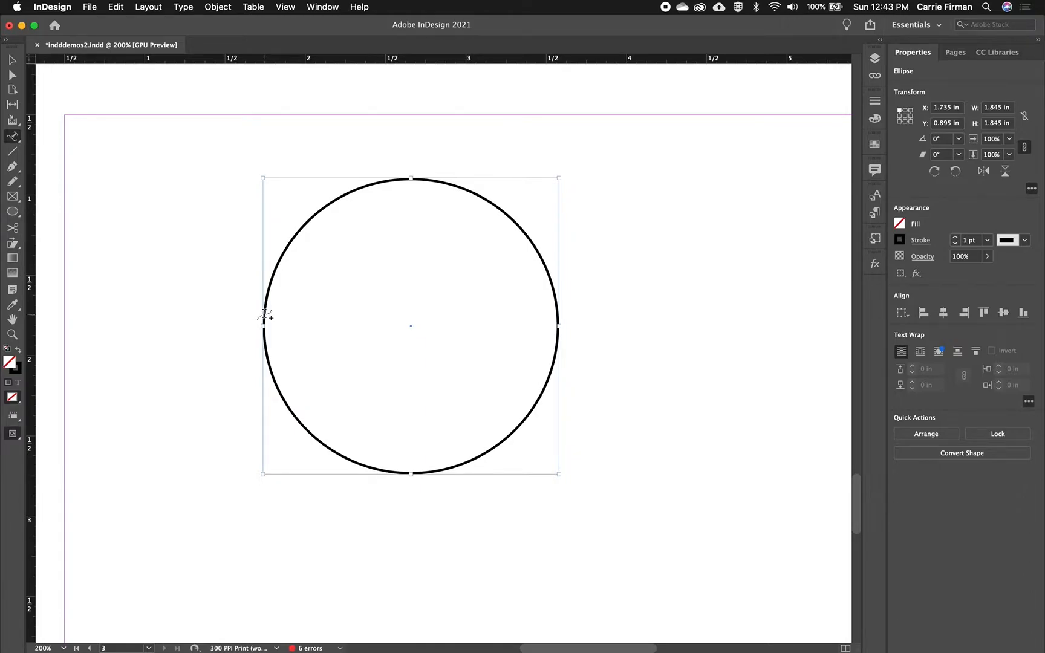
left_click(264, 315)
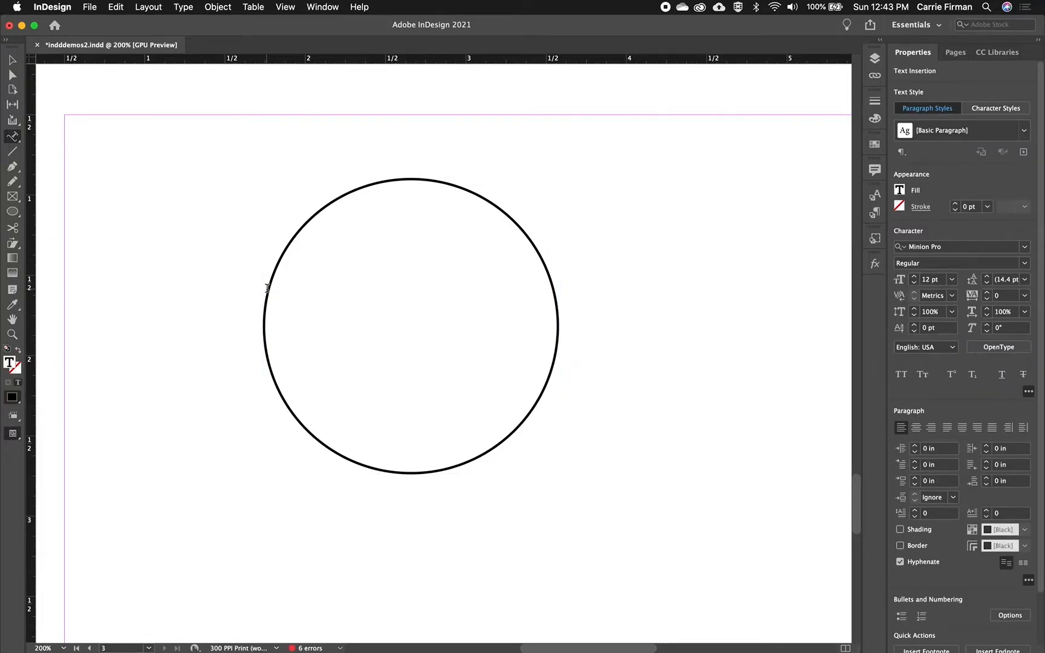
type("ACME INC")
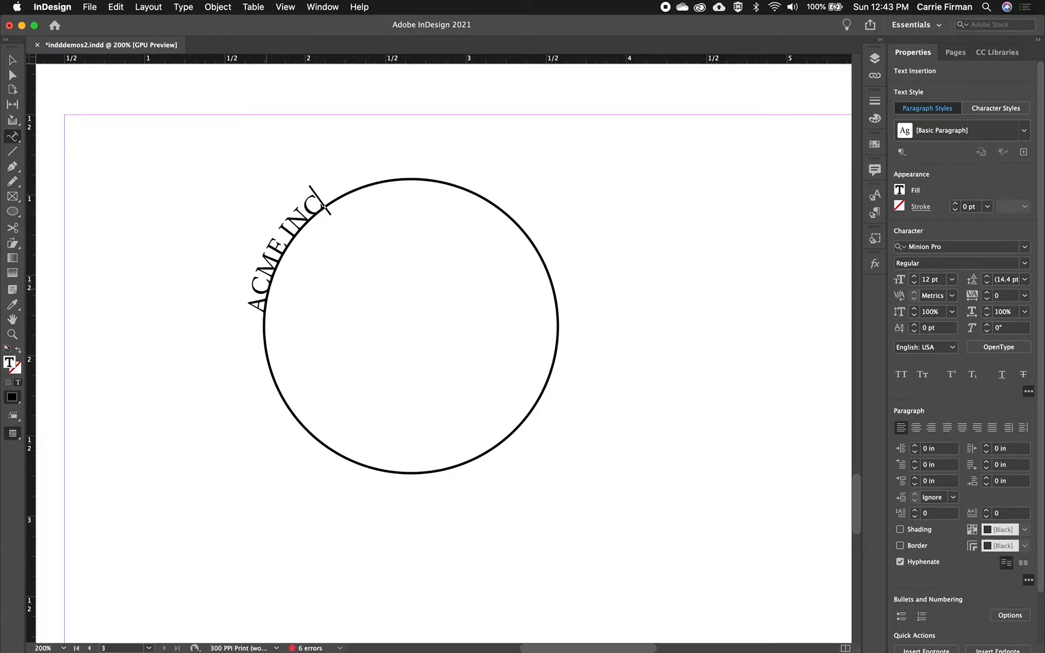
Select all of the path text and set its font to Work Sans Medium
key("super+a")
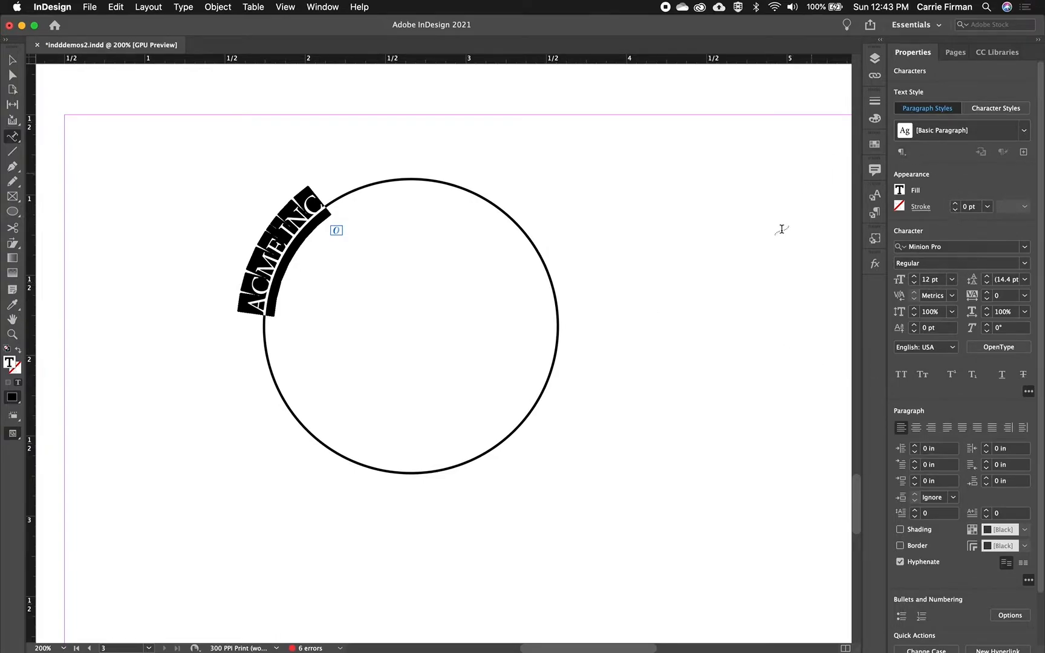
left_click(988, 247)
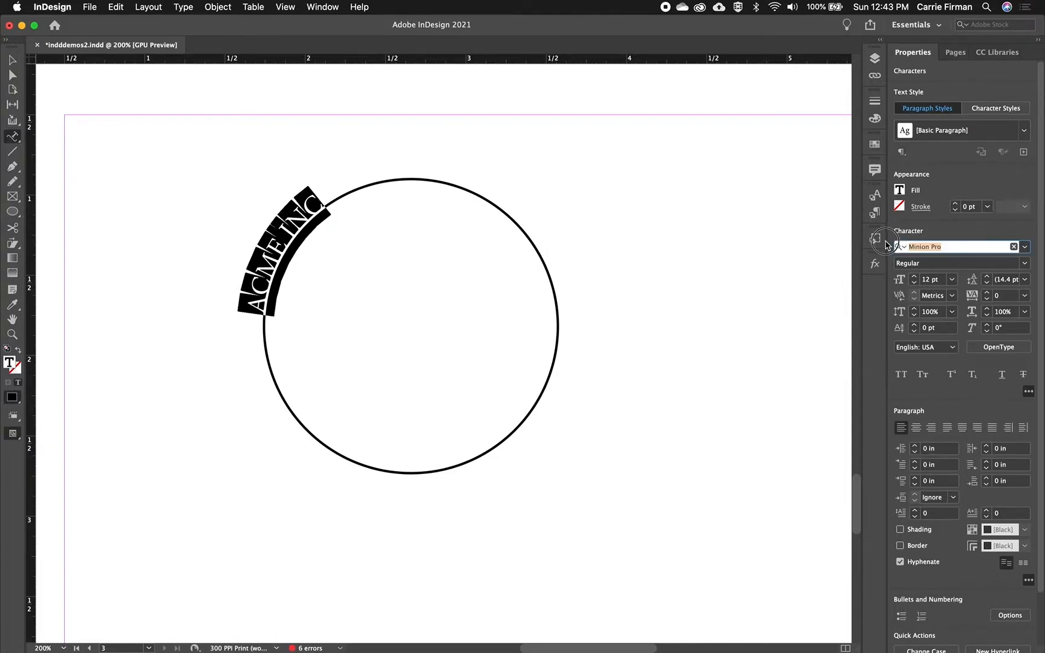
type("work")
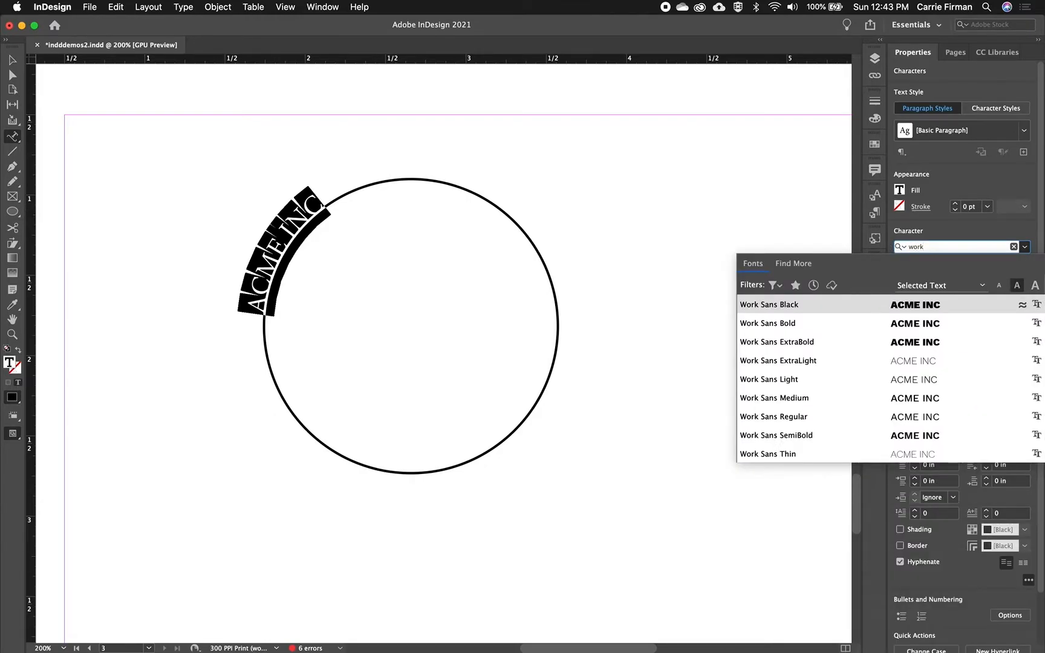
left_click(881, 398)
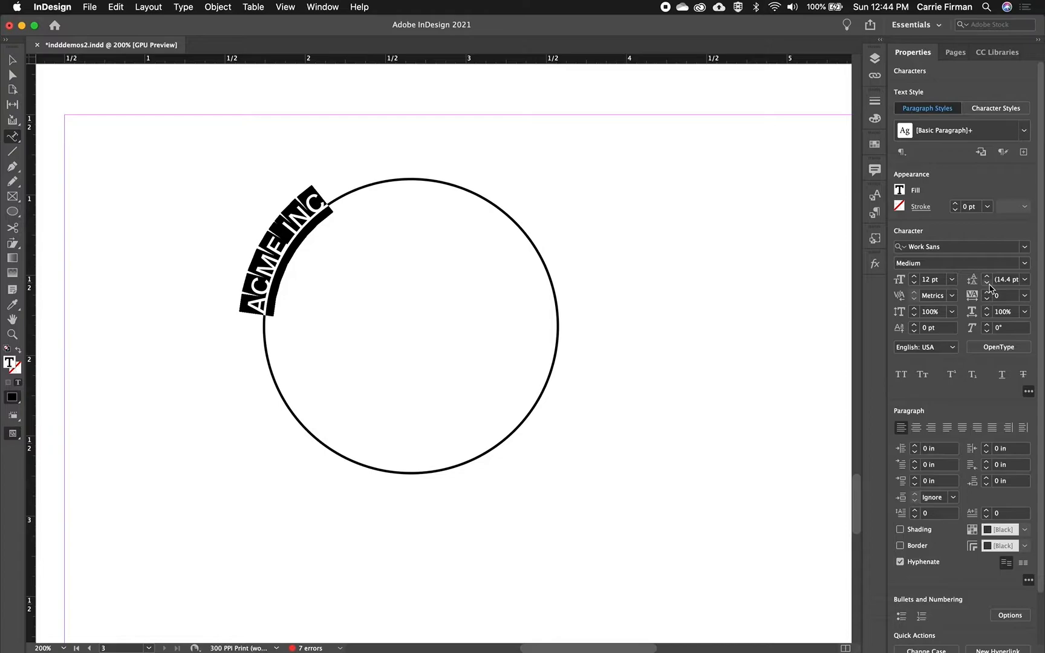
Set the path text's tracking to 40 and its font size to 20 pt
left_click(988, 292)
left_click(988, 293)
left_click(988, 292)
left_click(987, 292)
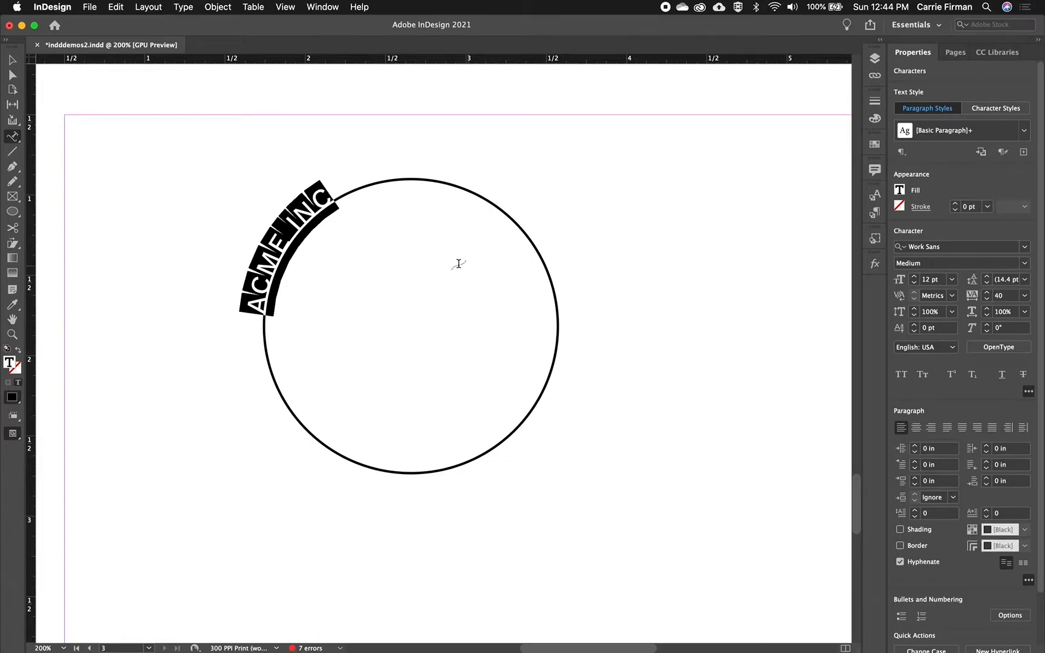
left_click(915, 276, "shift")
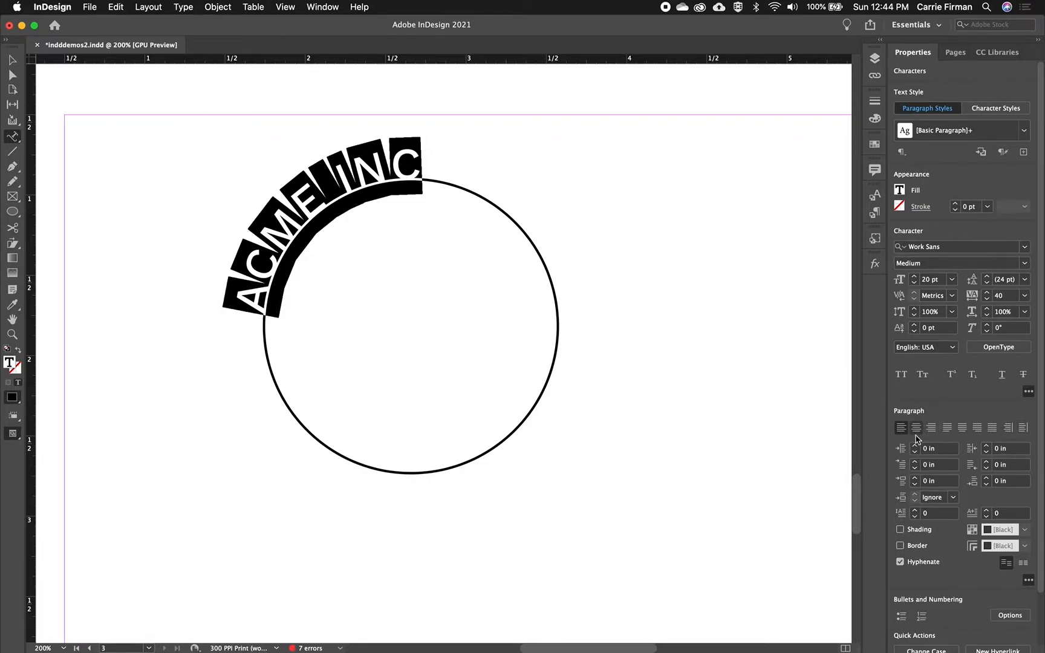
Center-align the path text and reposition its start and end brackets so it arcs over the top of the circle
left_click(915, 428)
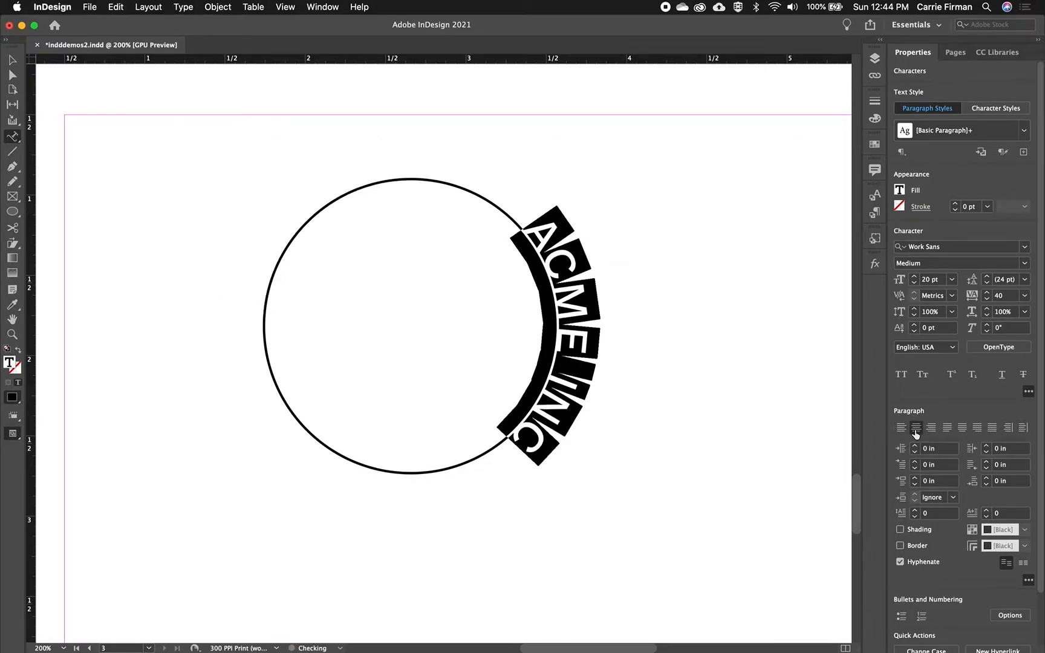
key("Up")
key("Down")
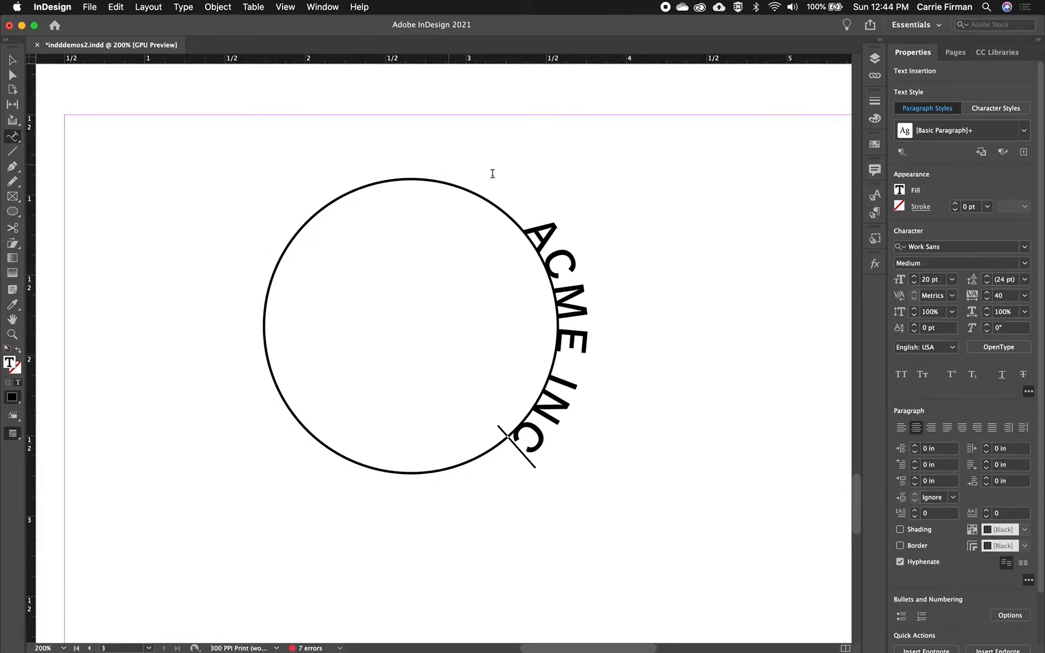
left_click(12, 77)
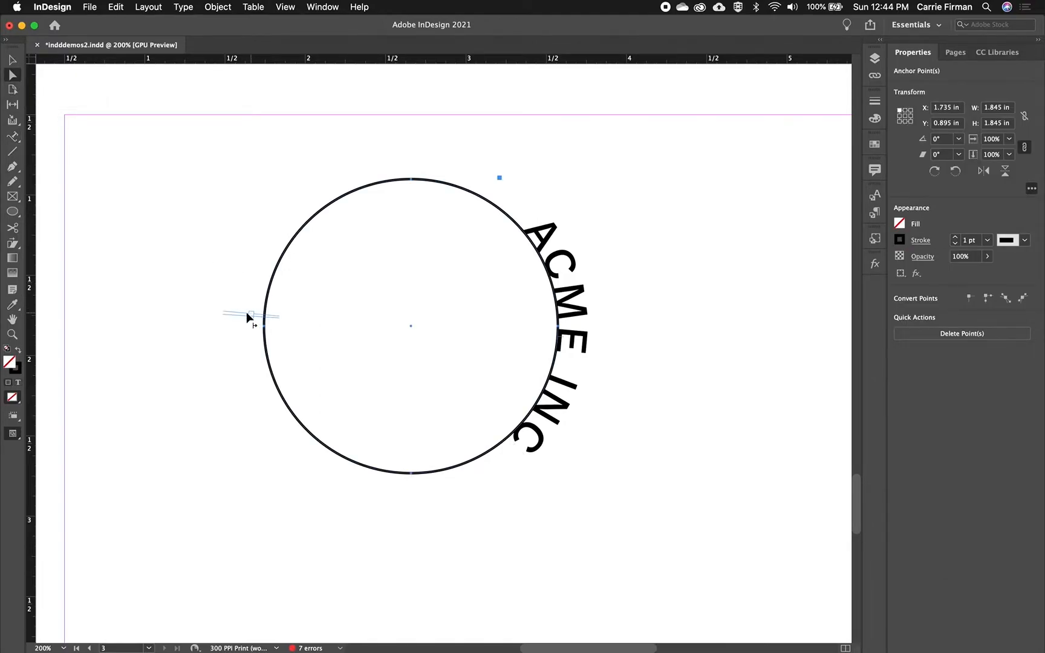
left_click_drag(229, 312, 234, 294)
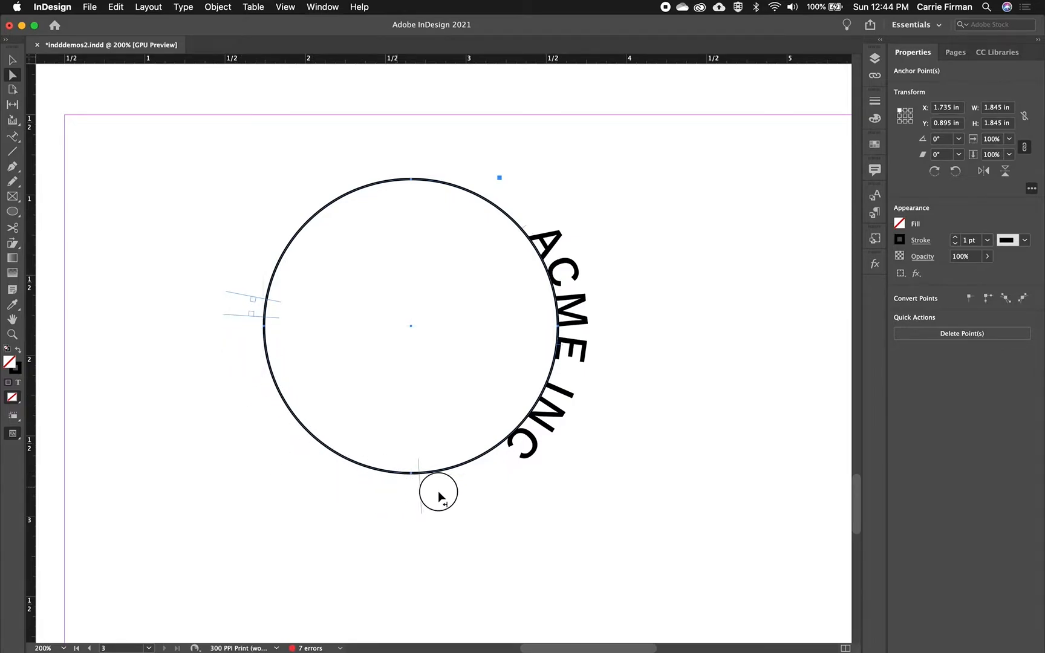
left_click_drag(589, 387, 599, 317)
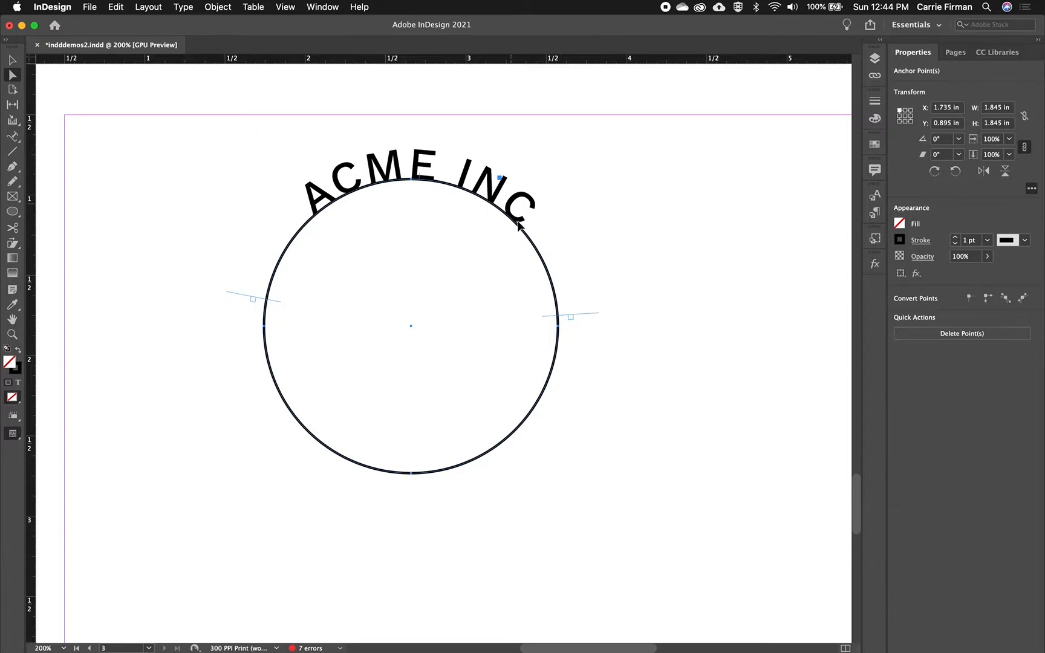
left_click_drag(234, 298, 267, 310)
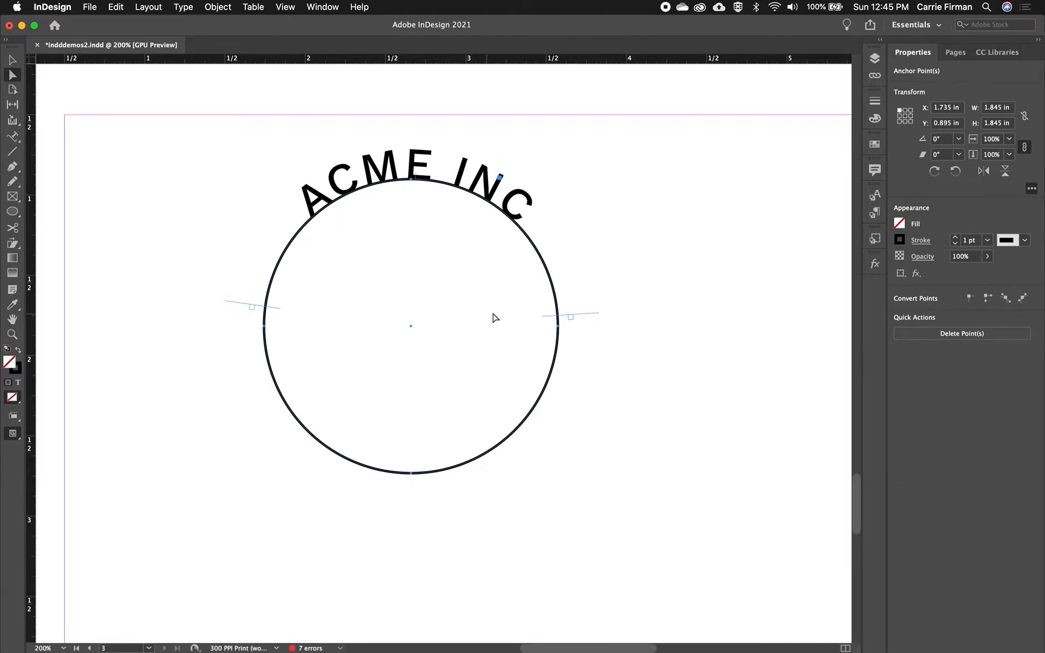
Flip the "ACME INC" text to the inside of the circle using its center bracket
key("super+equal")
scroll(495, 242, "up", 5)
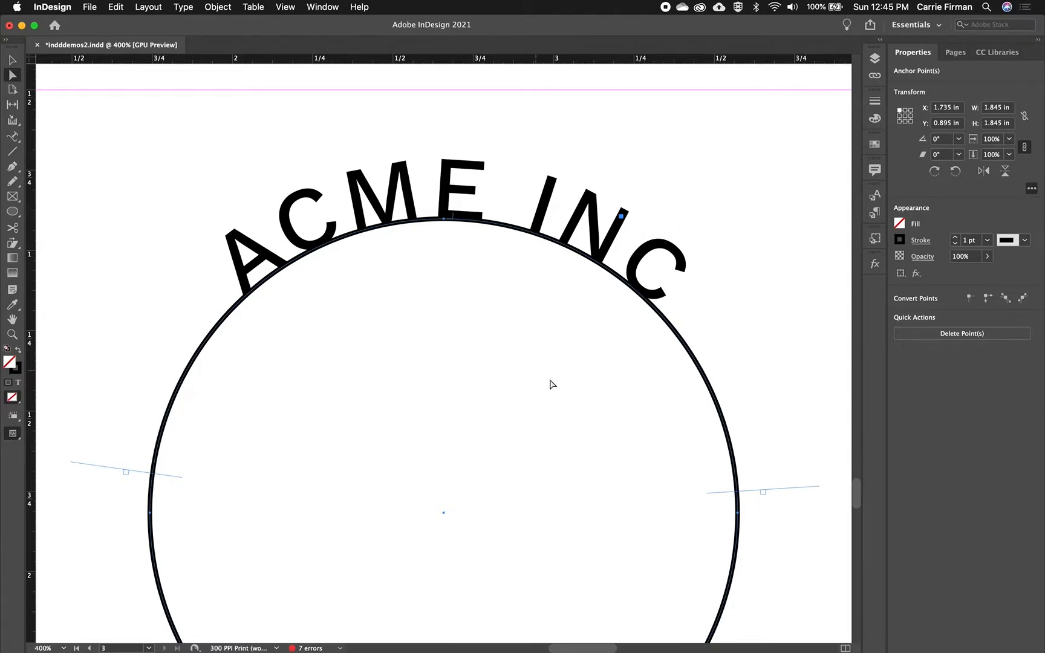
left_click(454, 221)
left_click_drag(454, 220, 453, 237)
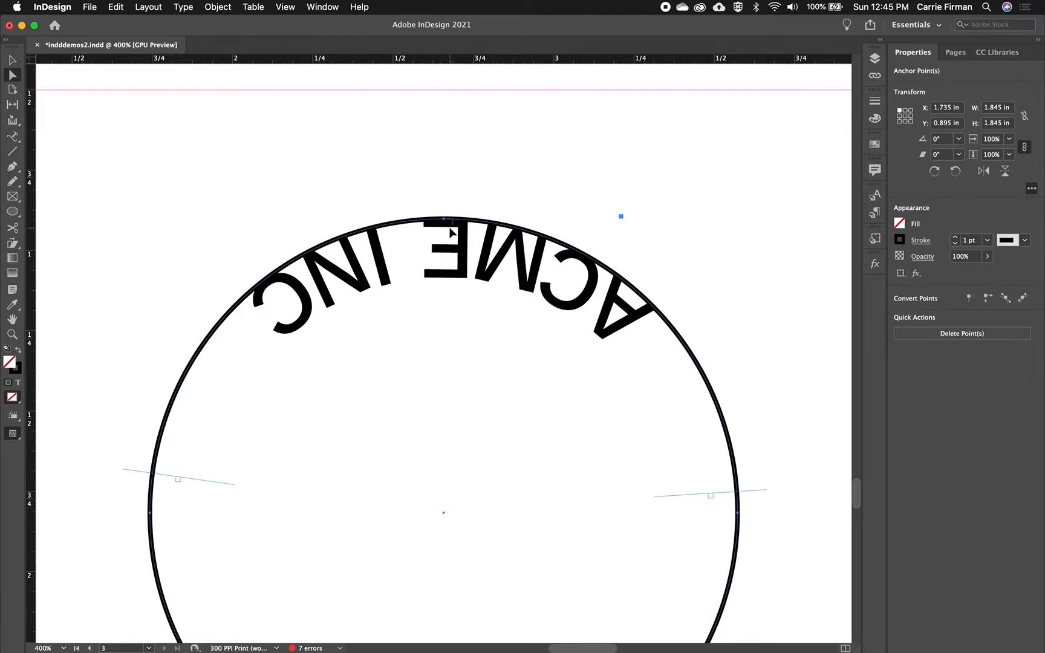
Reposition the text's start and end brackets so "ACME INC" reads upright, centered along the inside bottom of the circle
left_click_drag(450, 233, 548, 272)
scroll(613, 397, "down", 3)
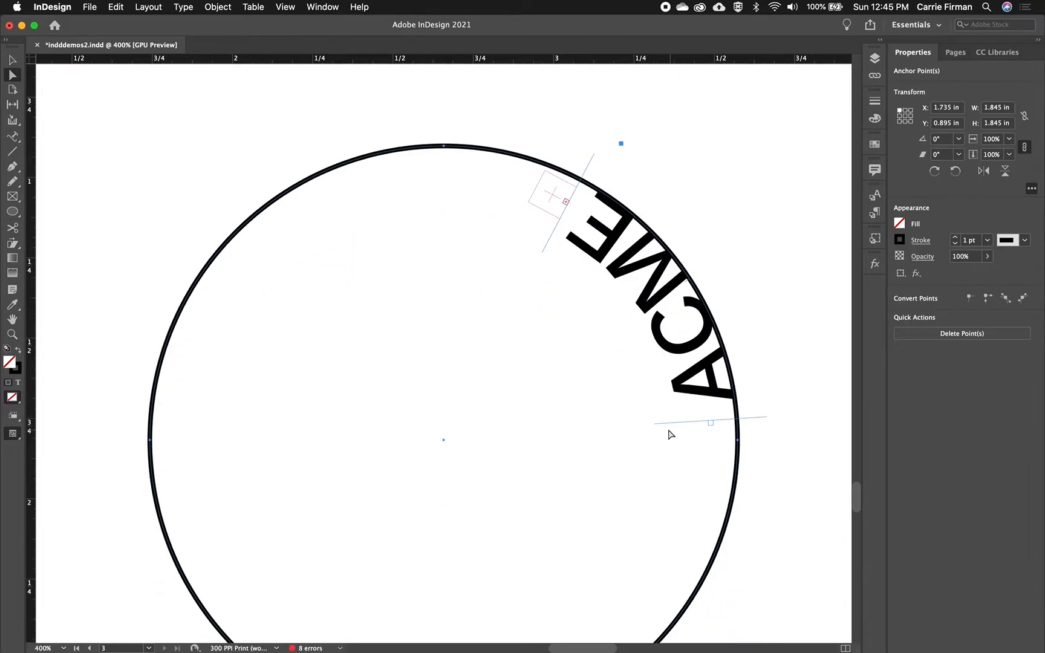
left_click_drag(175, 537, 164, 469)
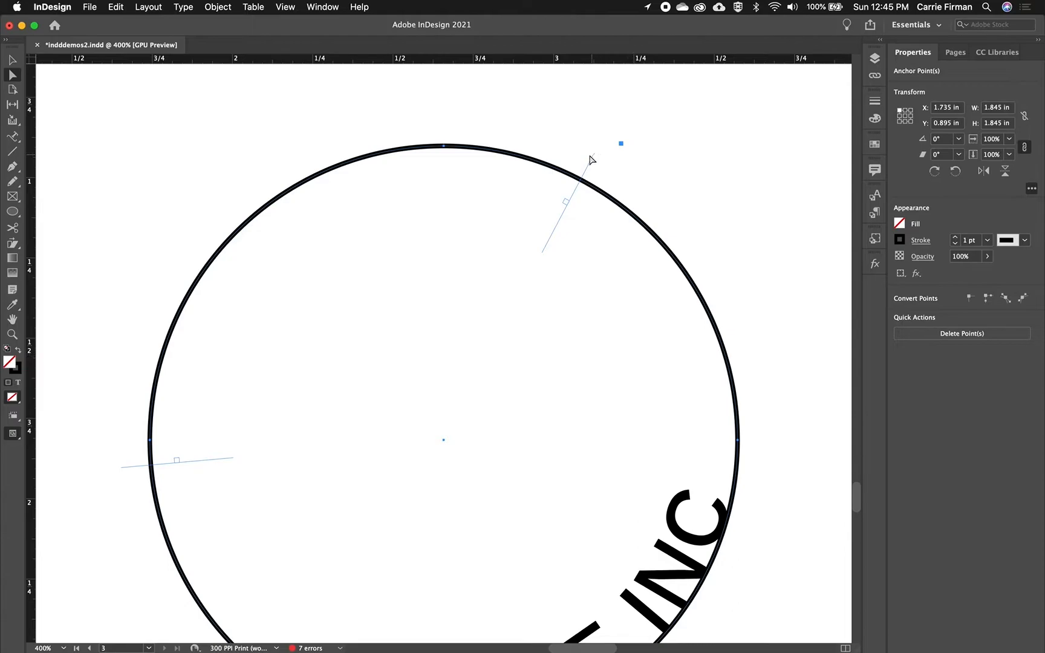
left_click_drag(785, 447, 788, 460)
scroll(782, 425, "down", 5)
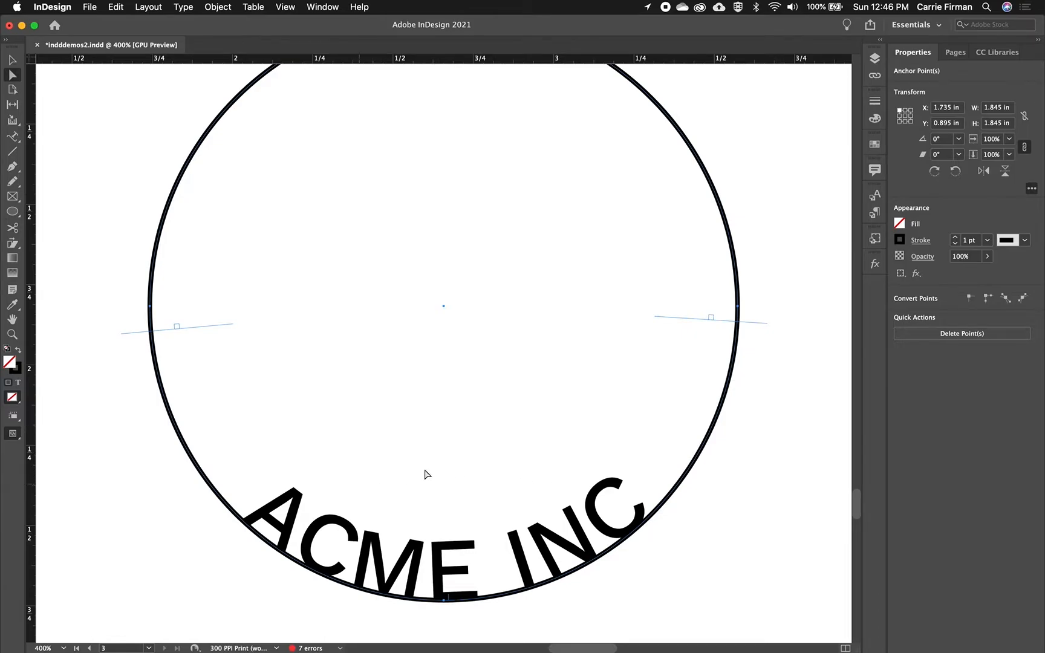
left_click_drag(761, 324, 761, 319)
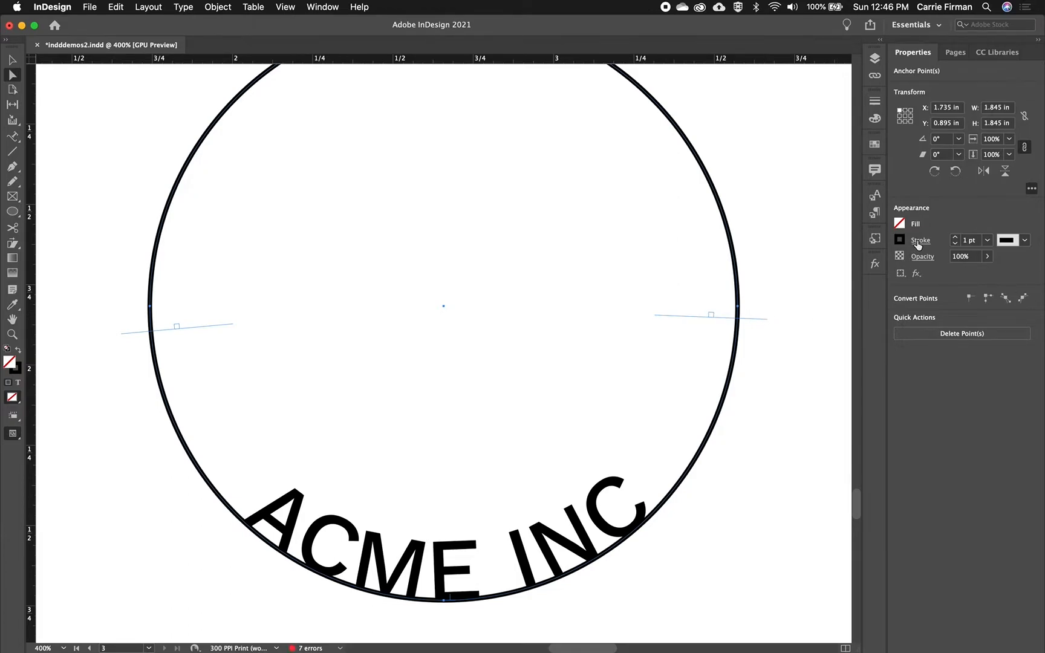
Remove the circle's outline by setting its stroke to 0 pt, and deselect it
left_click(955, 244)
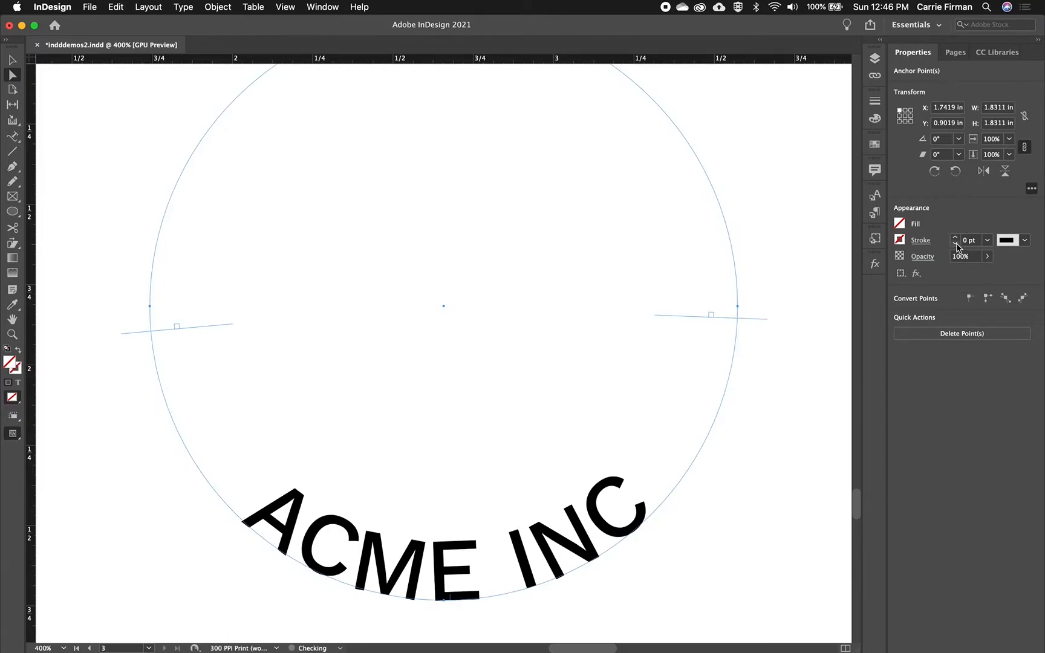
left_click(12, 59)
left_click(117, 169)
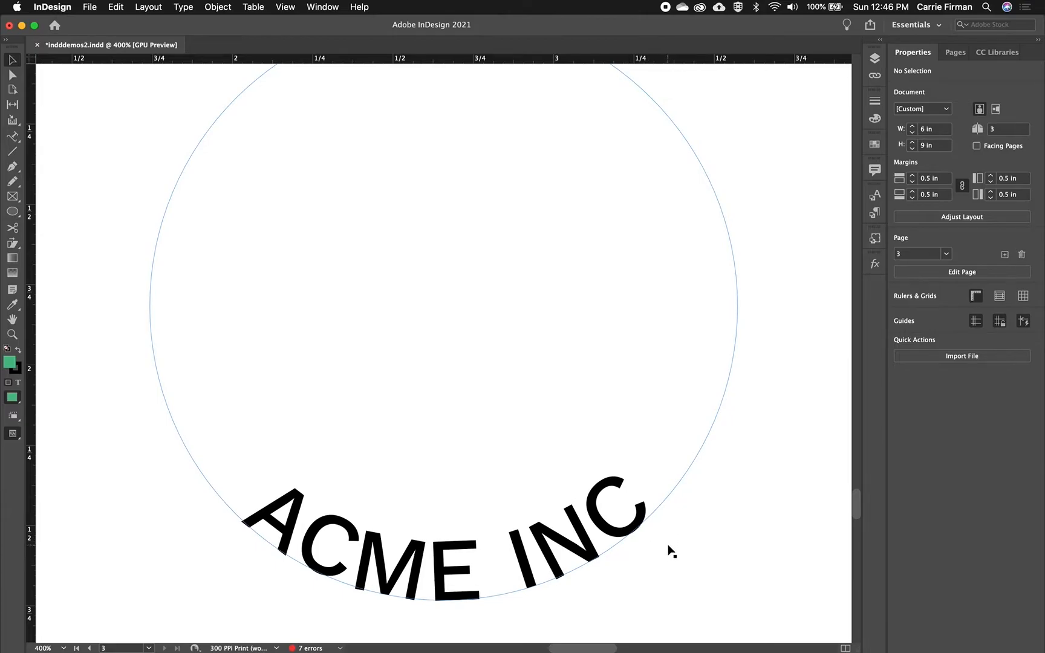
Give the circle a 1 pt green stroke and shrink it proportionally to about 1.36 in wide
left_click(581, 552)
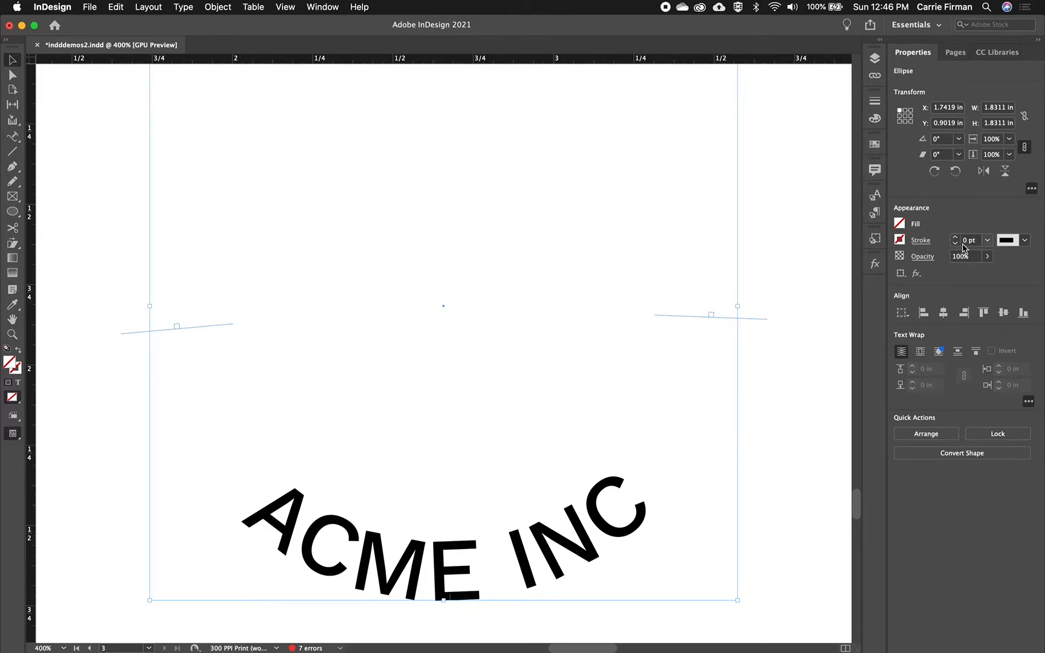
left_click(959, 239)
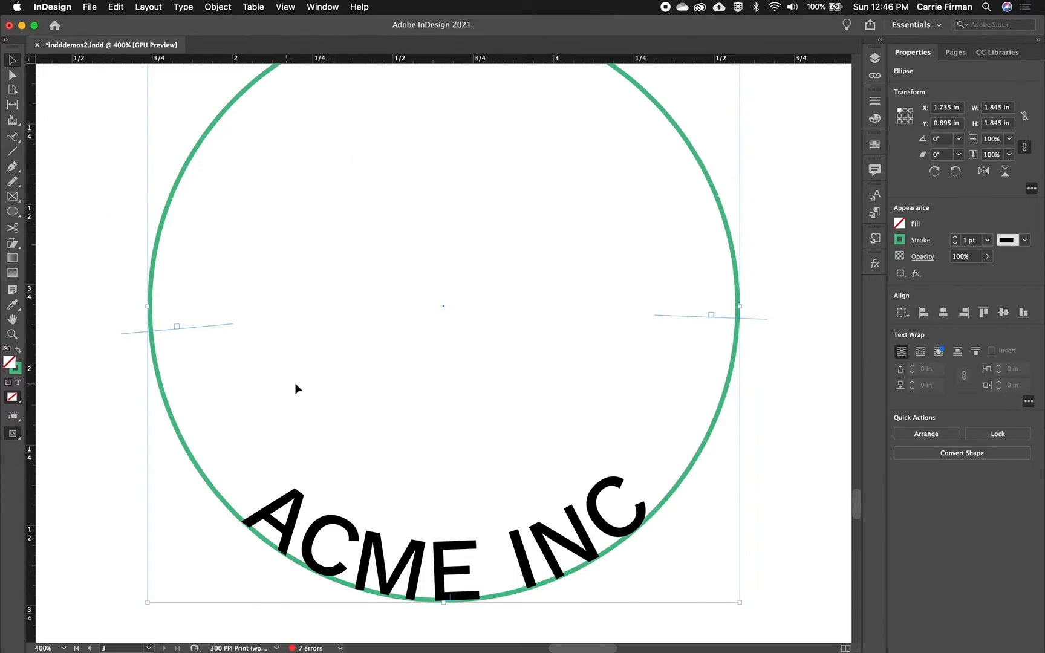
scroll(295, 388, "up", 3)
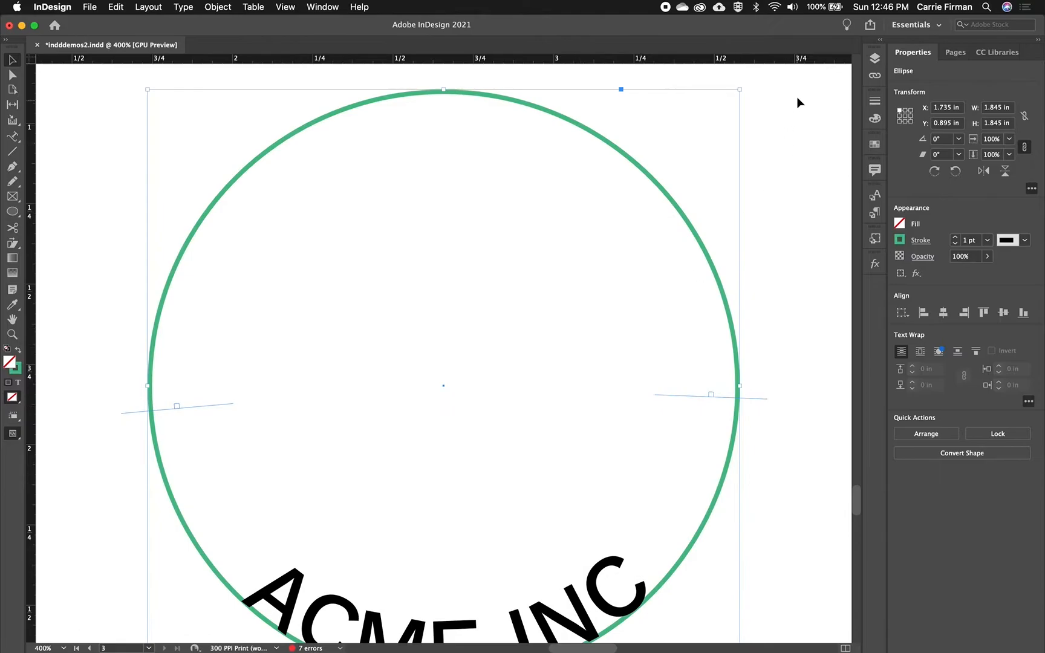
left_click_drag(742, 89, 641, 187)
scroll(636, 229, "down", 2)
scroll(638, 232, "down", 1)
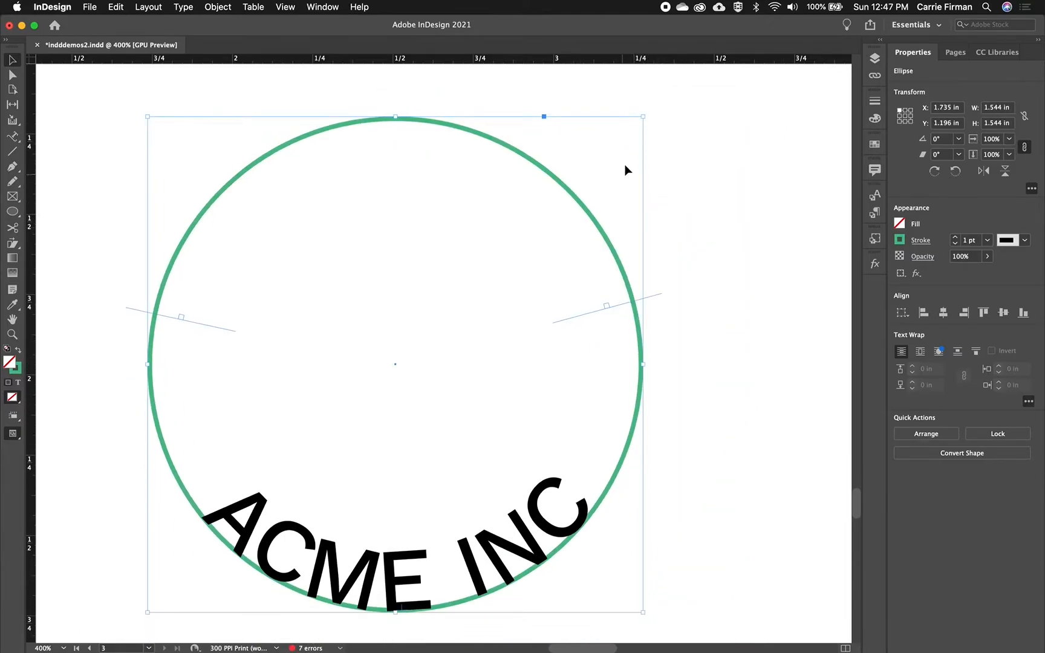
left_click_drag(646, 115, 565, 177)
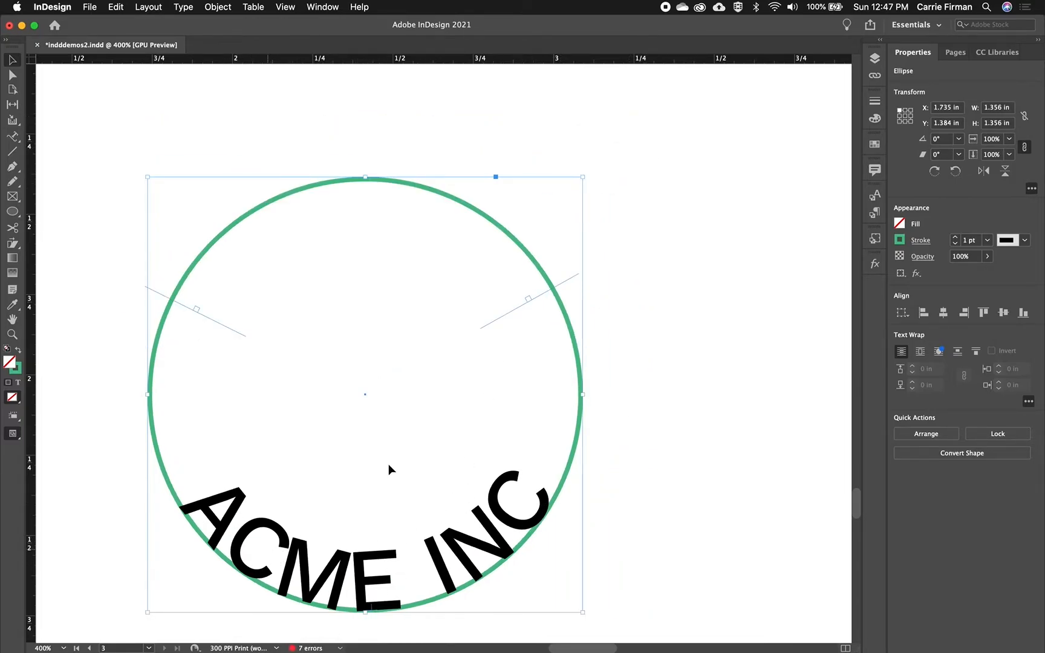
Stretch the text circle into an ellipse about 2.07 in wide and 1.33 in tall, and remove its outline with a 0 pt stroke
left_click_drag(583, 177, 813, 299)
scroll(808, 108, "up", 5)
scroll(746, 259, "down", 5)
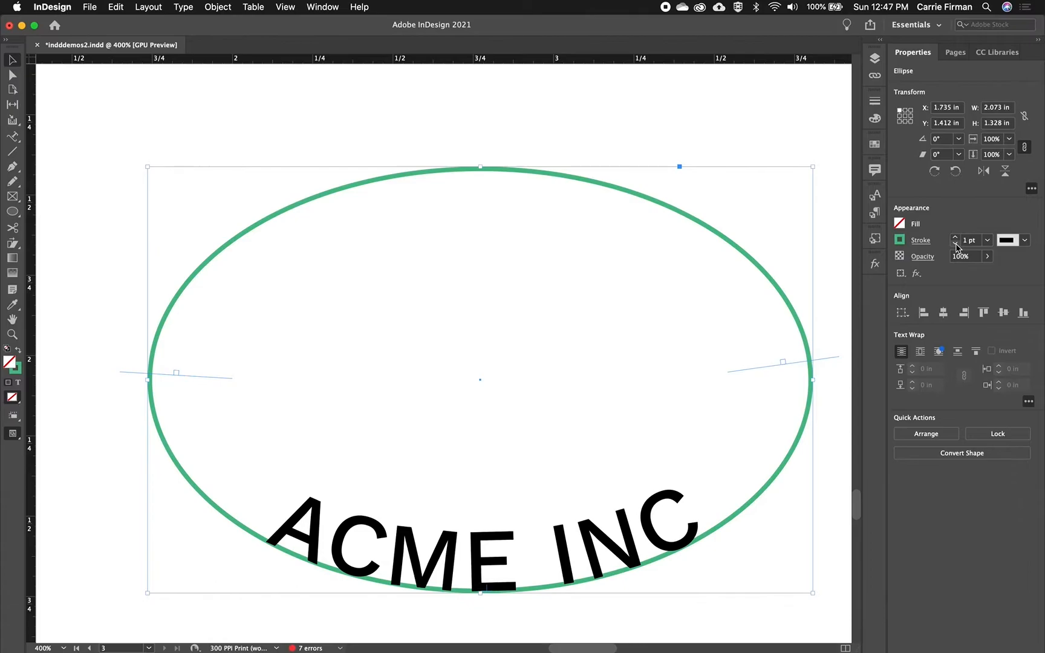
left_click(955, 244)
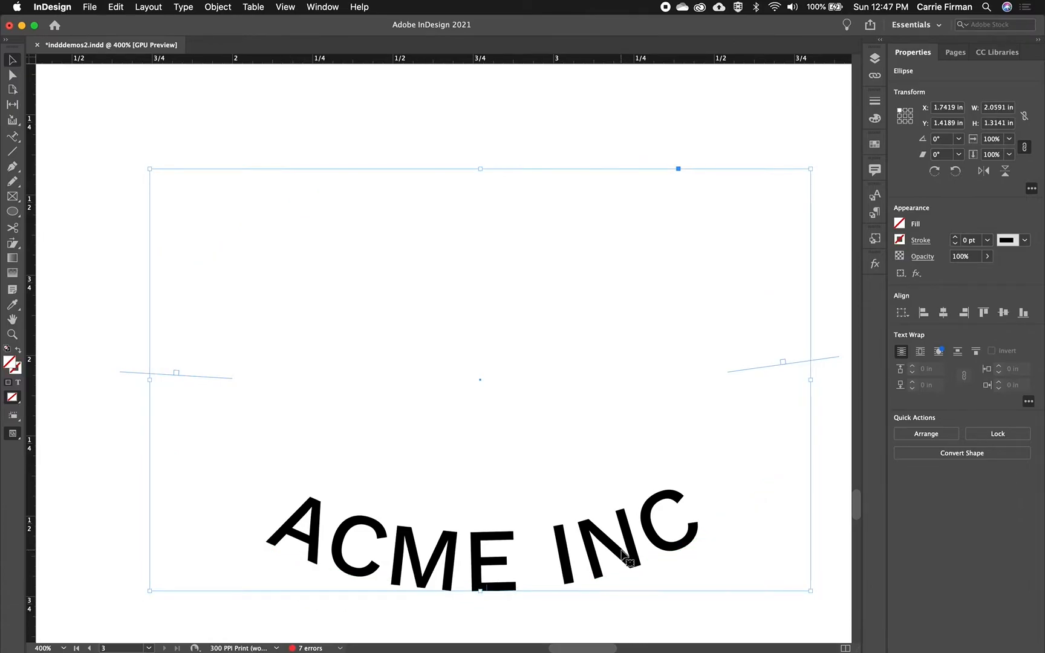
Move the "ACME INC" path text up to about Y 0.17 in, near the top of the page, and deselect it
key("super+minus")
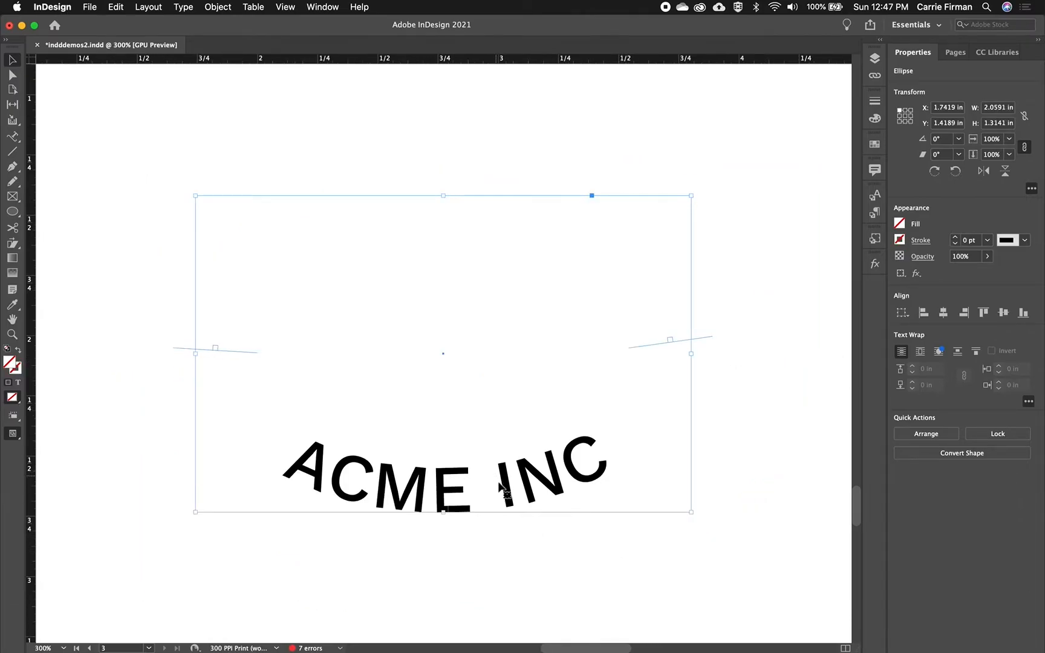
left_click_drag(513, 504, 521, 203)
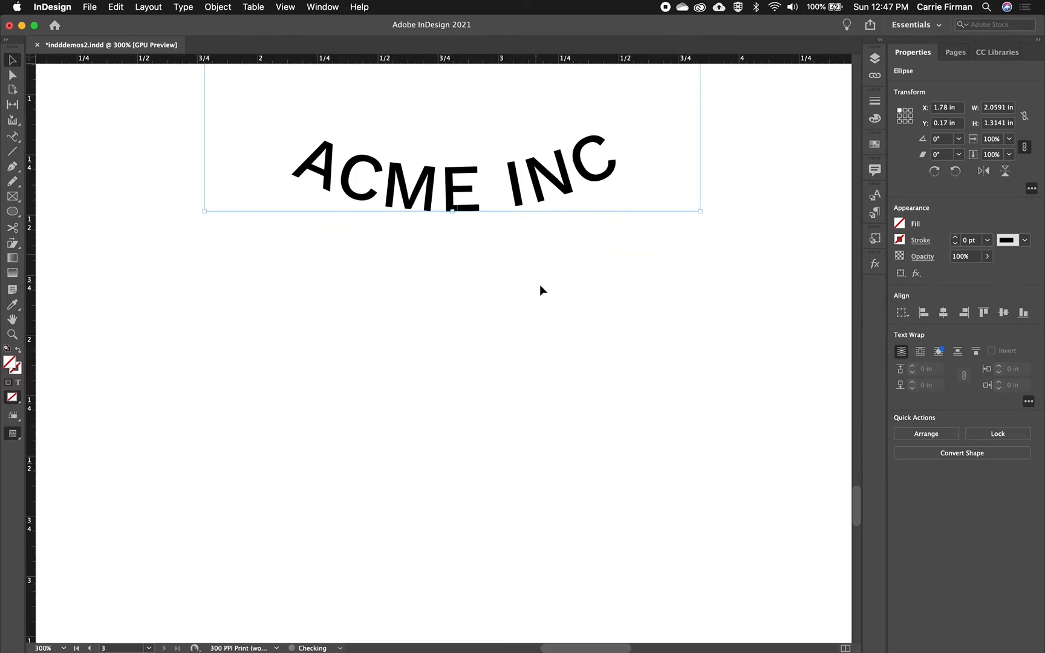
left_click(538, 376)
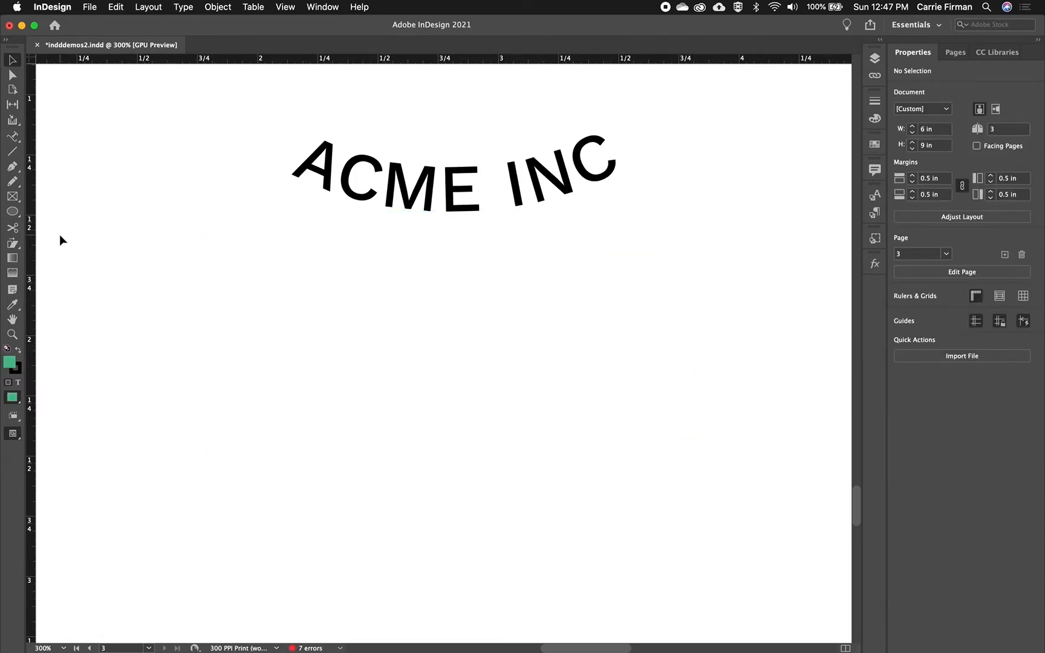
Draw an open wavy path with two crests and one trough below "ACME INC", about 2.84 in wide and 0.71 in tall, using the Pen tool
left_click(12, 165)
left_click(158, 460)
left_click_drag(291, 367, 369, 381)
left_click_drag(498, 516, 550, 524)
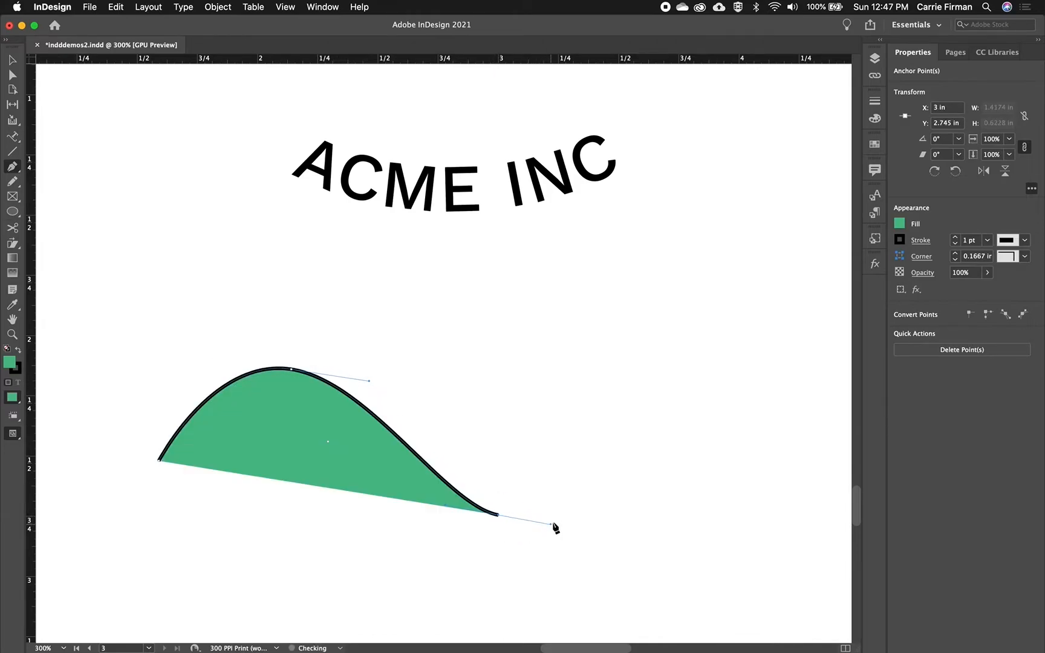
left_click_drag(700, 348, 763, 342)
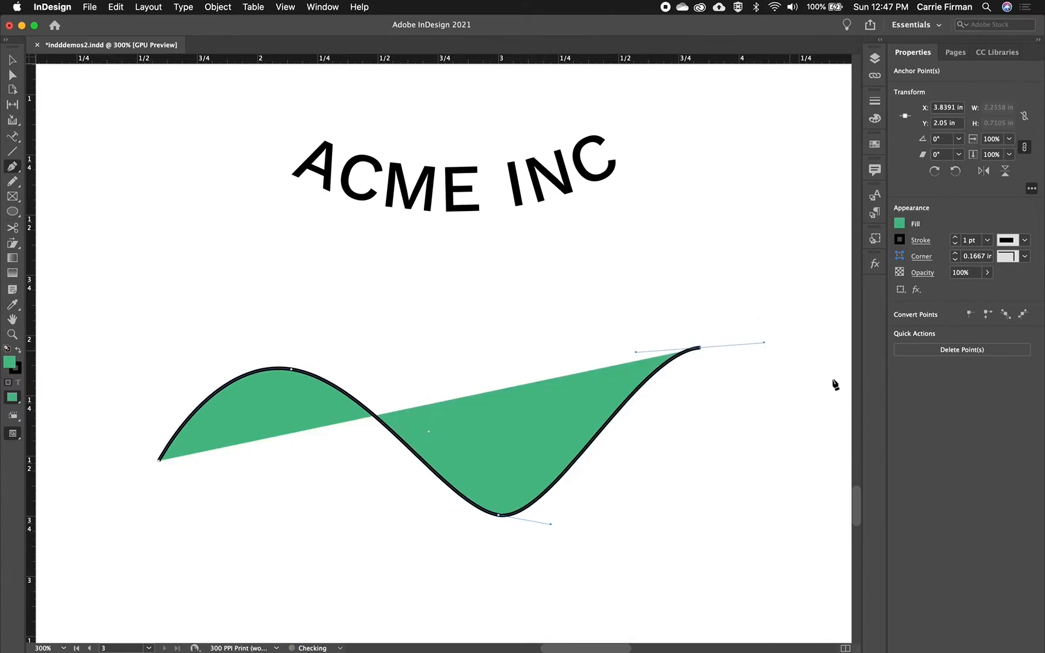
left_click(842, 456)
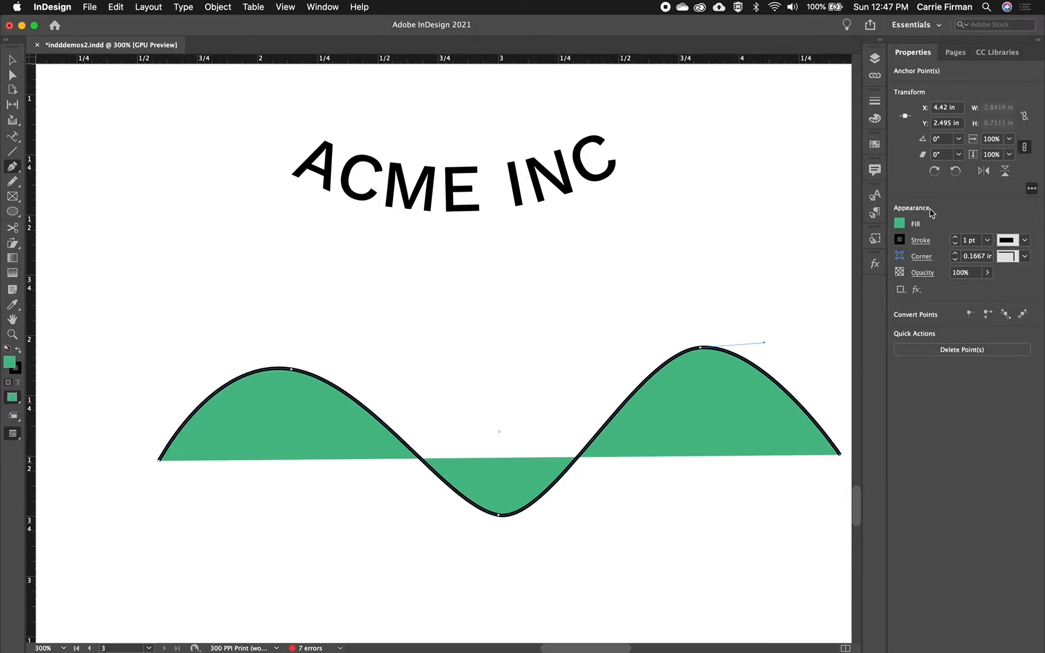
Set the wavy path's fill to [None]
left_click(899, 224)
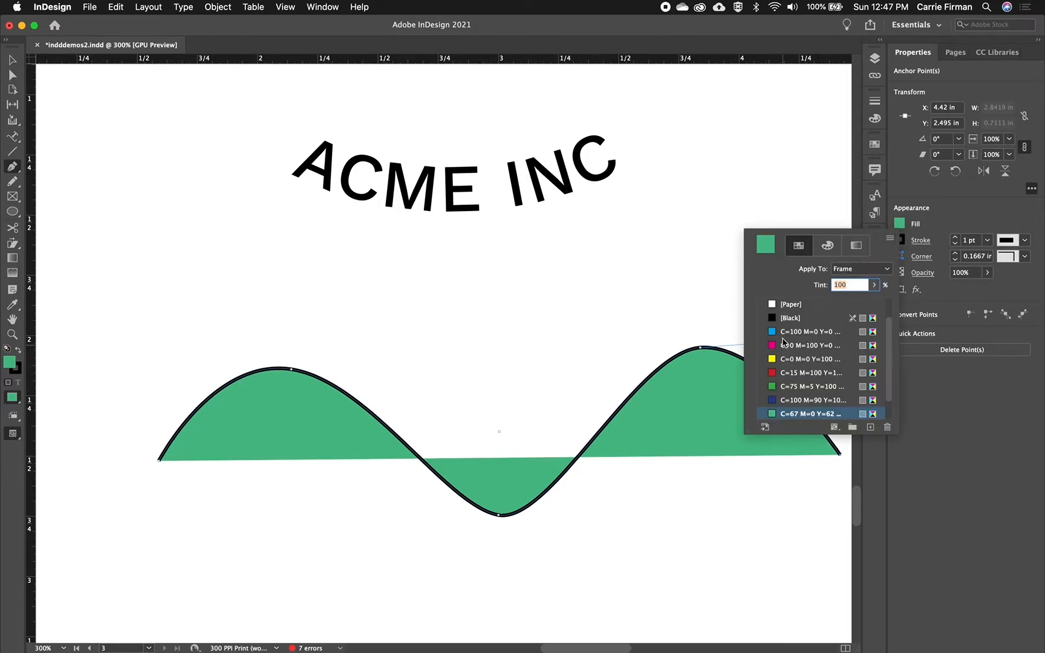
scroll(795, 345, "up", 2)
left_click(789, 307)
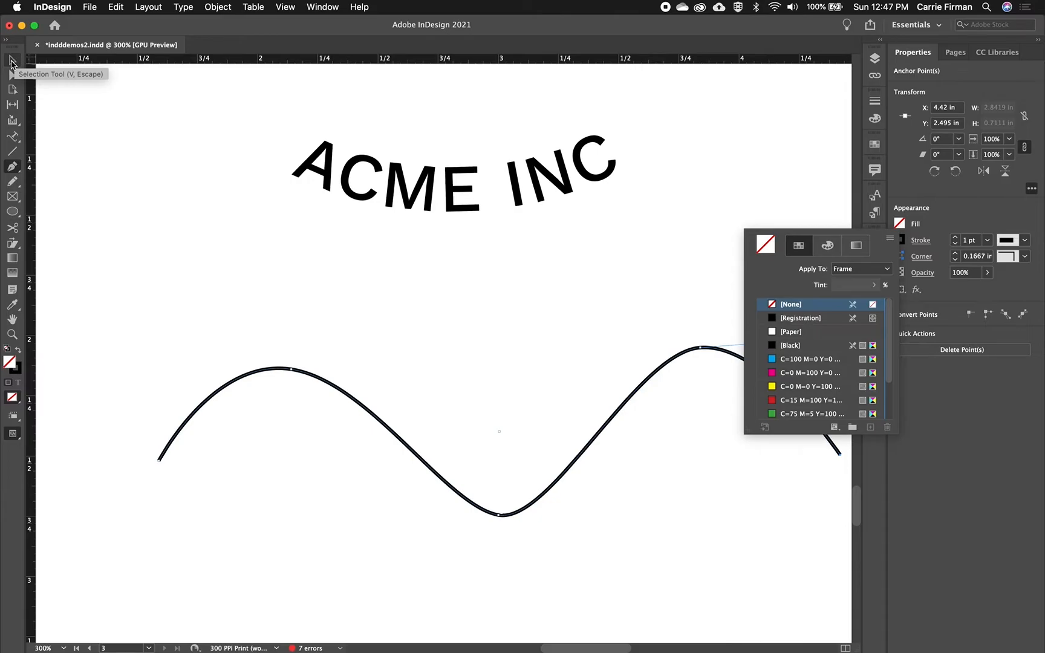
Start type on a path at the wave's left end and paste the copied placeholder text beginning "Ovid quibusc iatur?"
left_click(14, 139)
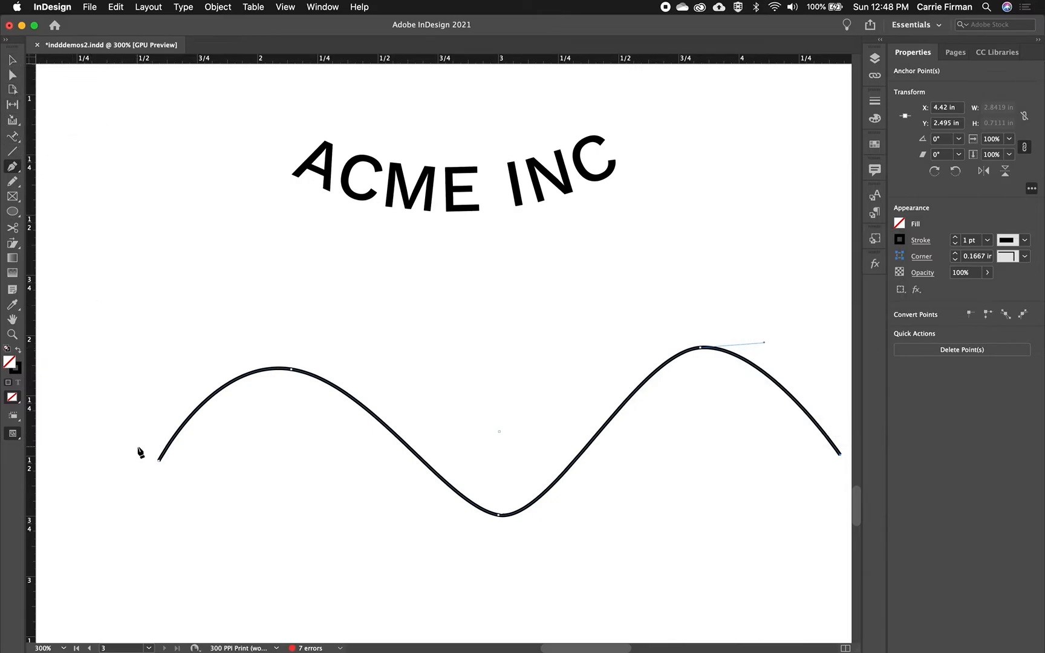
key("shift+t")
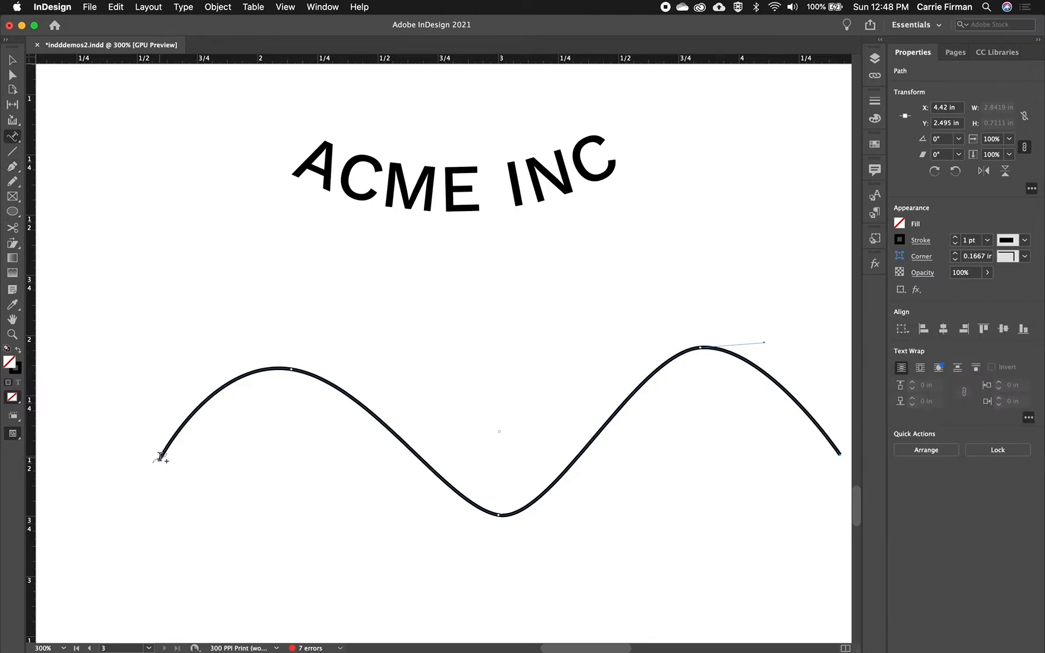
left_click(160, 456)
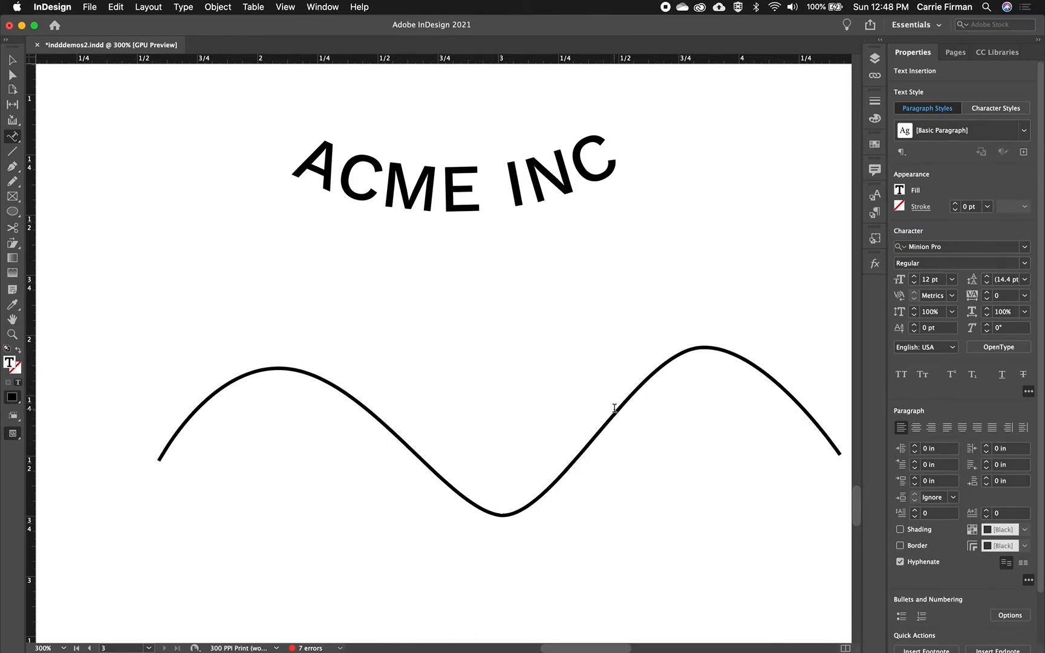
type("Qvid quibusc iatur? Aliquam, sin natur as nonsecum")
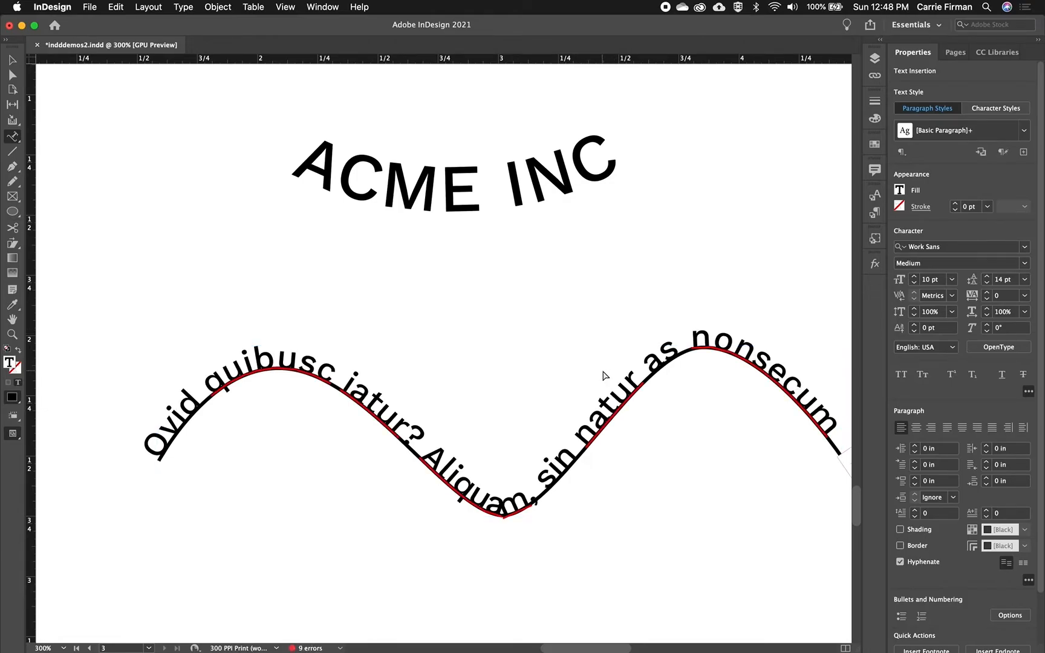
Reduce all the text on the wavy path to 6 pt
key("super+a")
key("super+shift+comma")
key("super+shift+comma")
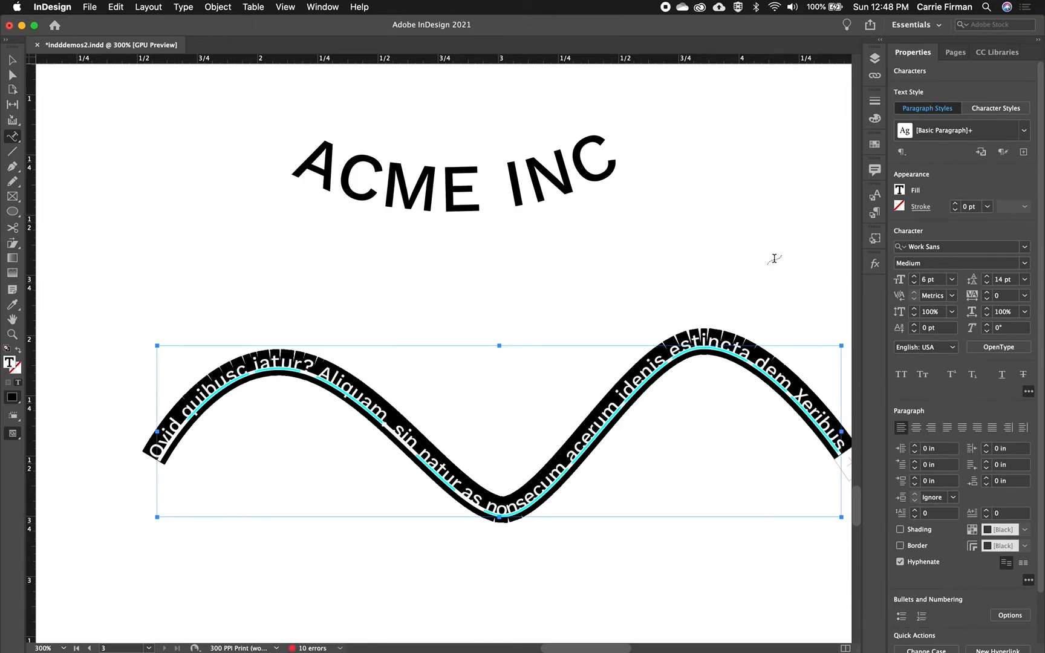
left_click(10, 61)
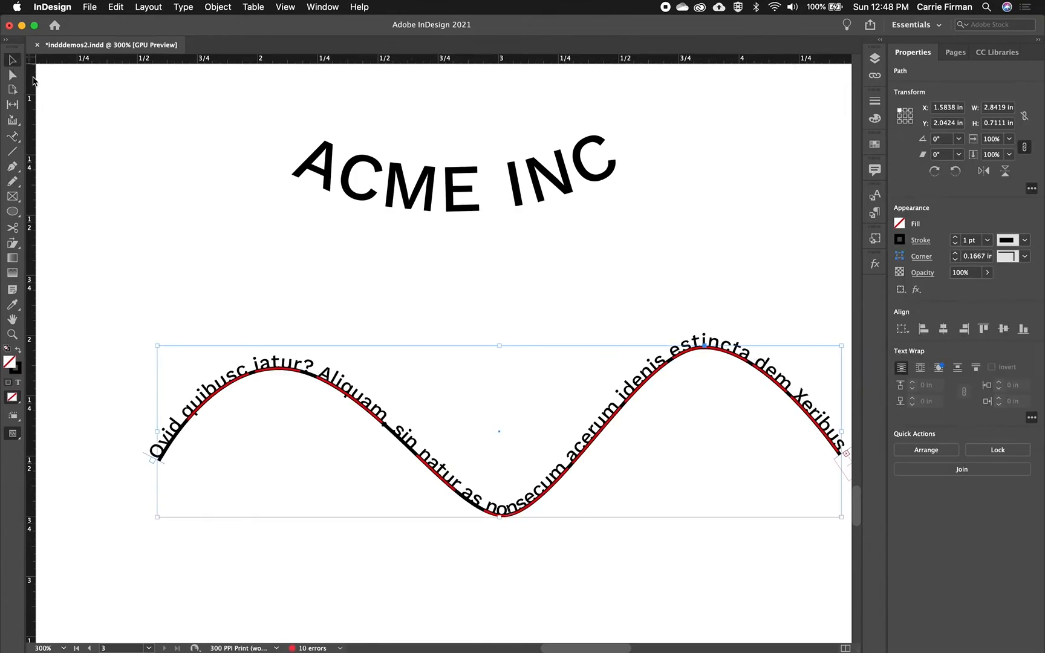
Smooth the wave's trough by lengthening and leveling both direction handles of its lowest anchor point with the Direct Selection tool
left_click_drag(629, 510, 556, 441)
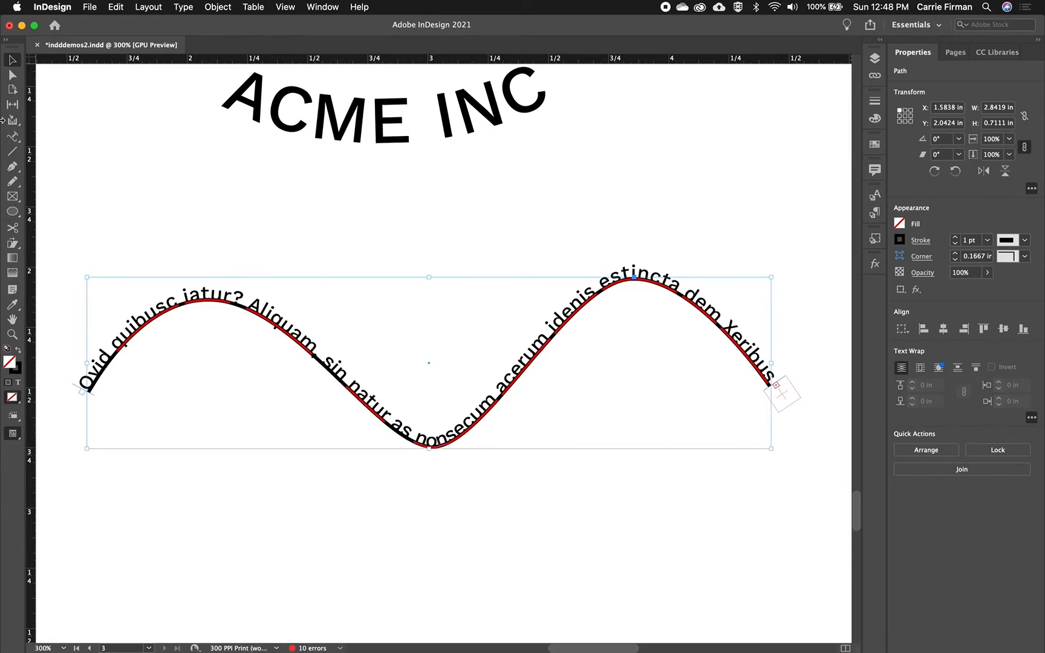
left_click(13, 77)
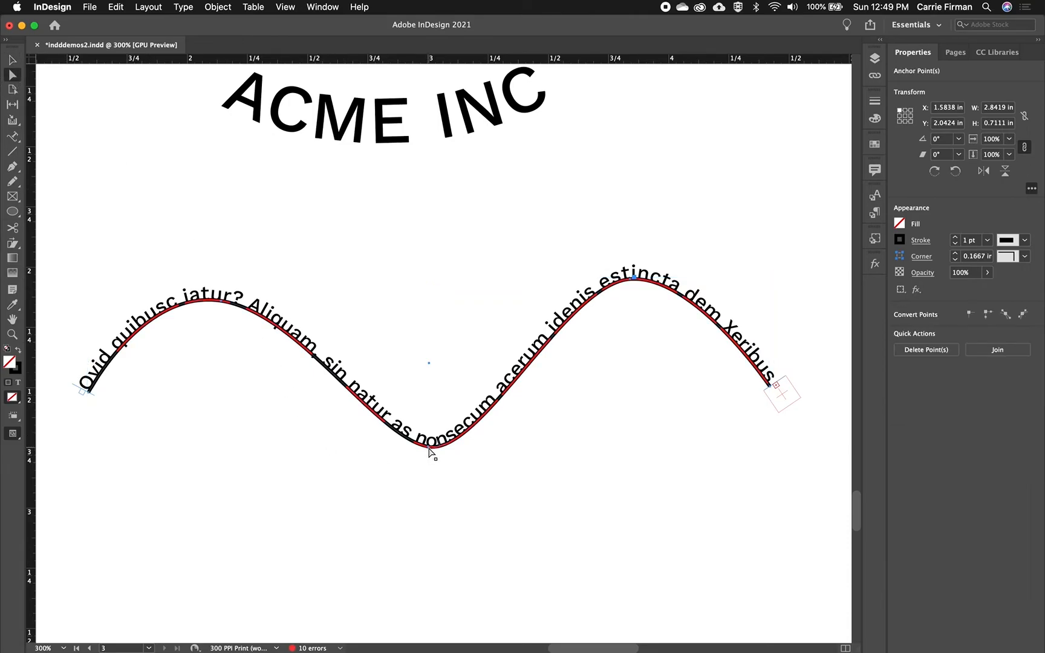
key("super+equal")
key("super+equal")
key("super+equal")
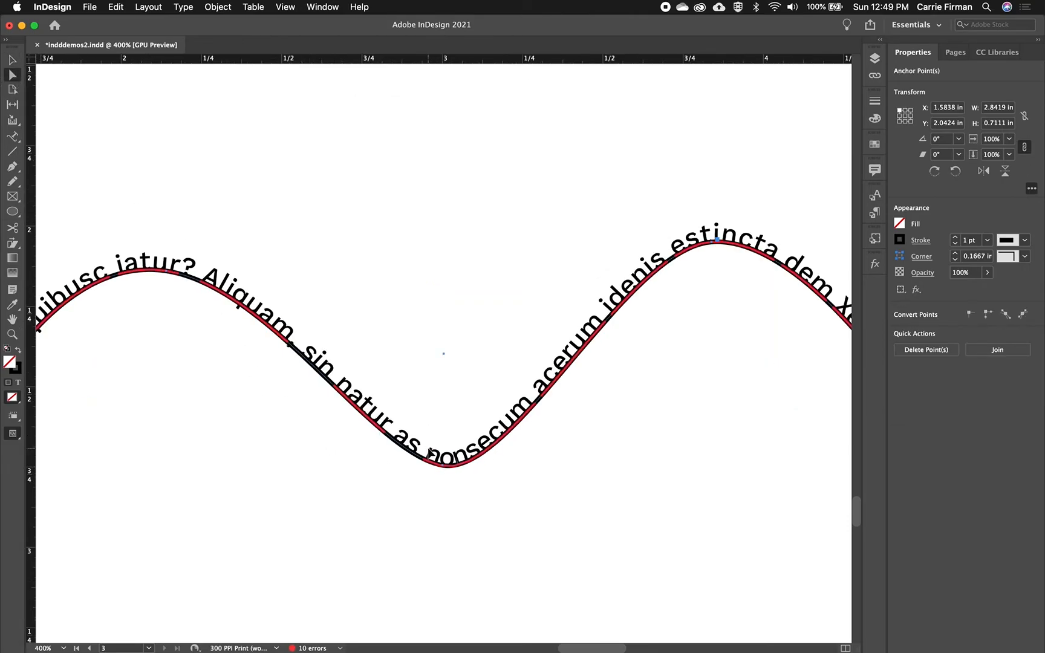
left_click_drag(472, 604, 441, 368)
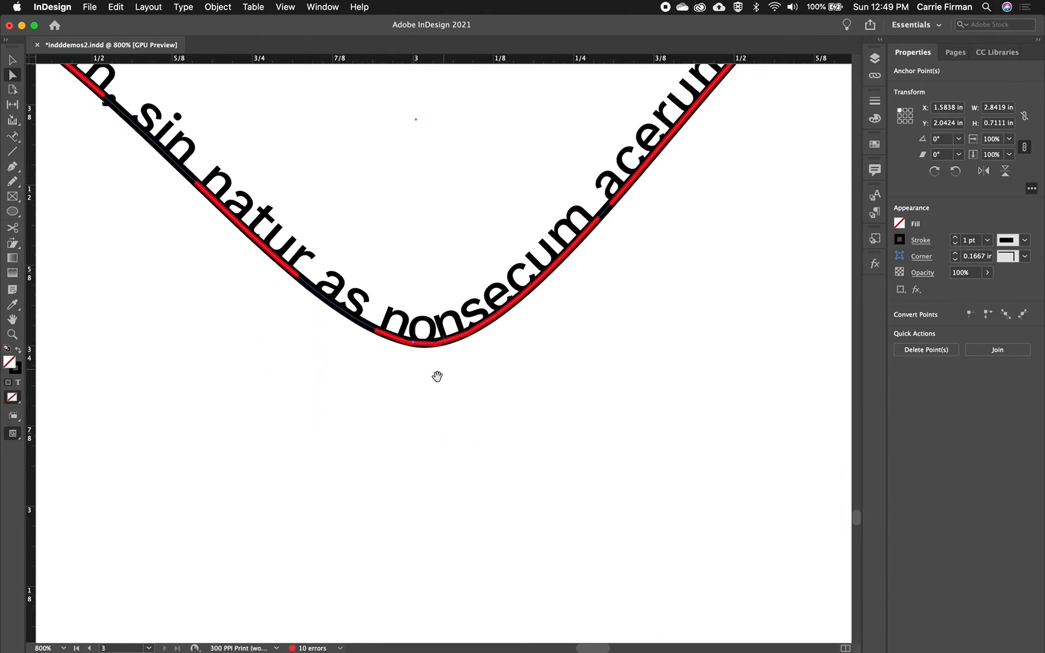
left_click(413, 399)
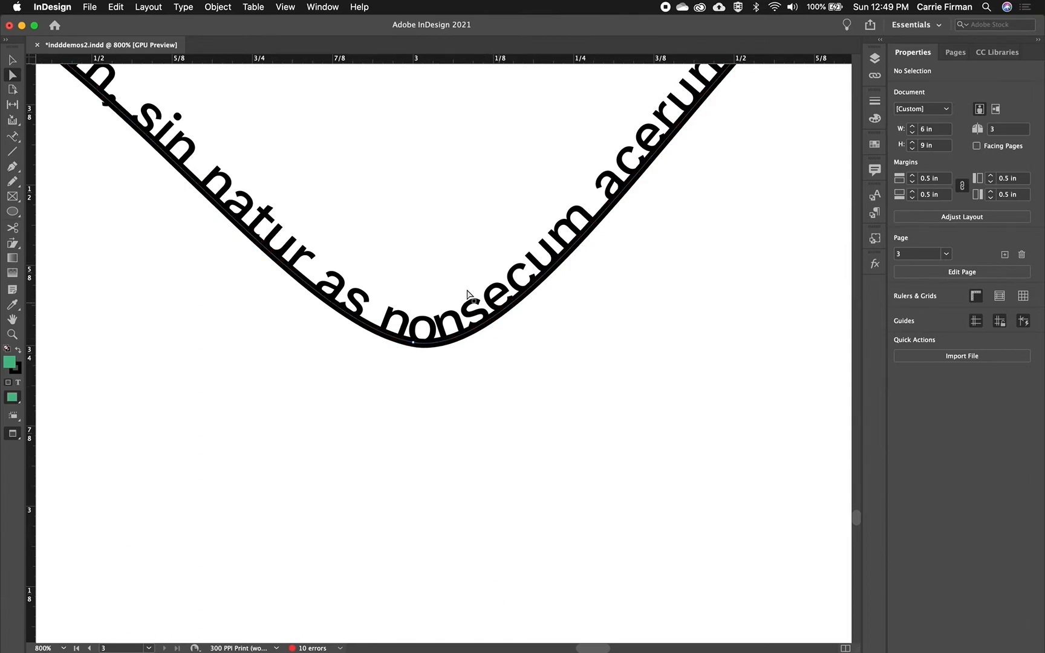
left_click(414, 345)
left_click_drag(549, 368, 603, 344)
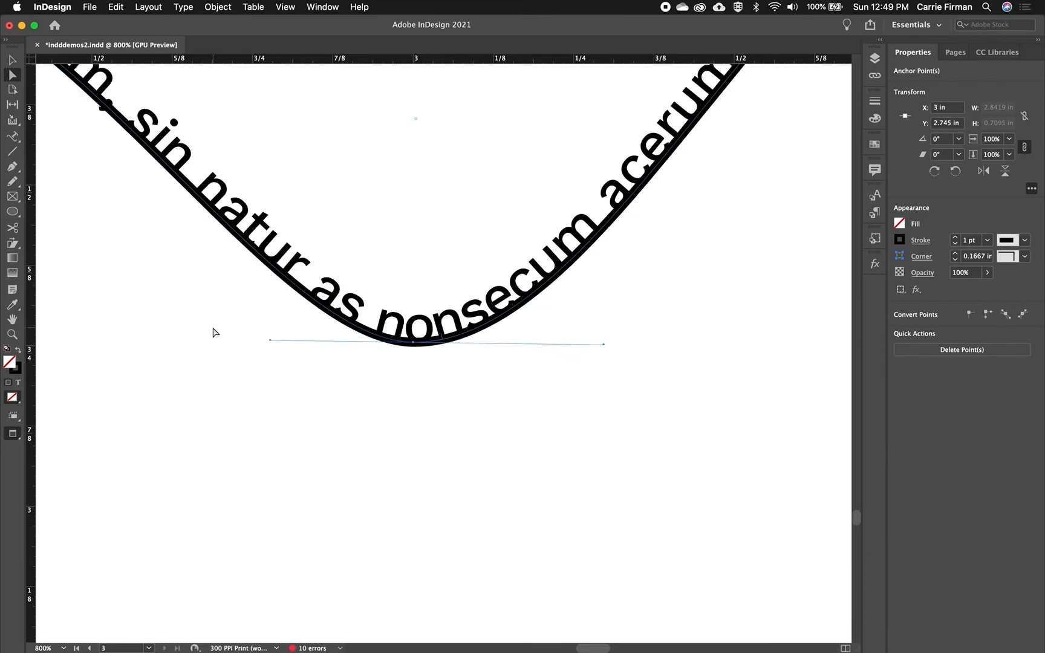
left_click_drag(271, 343, 243, 347)
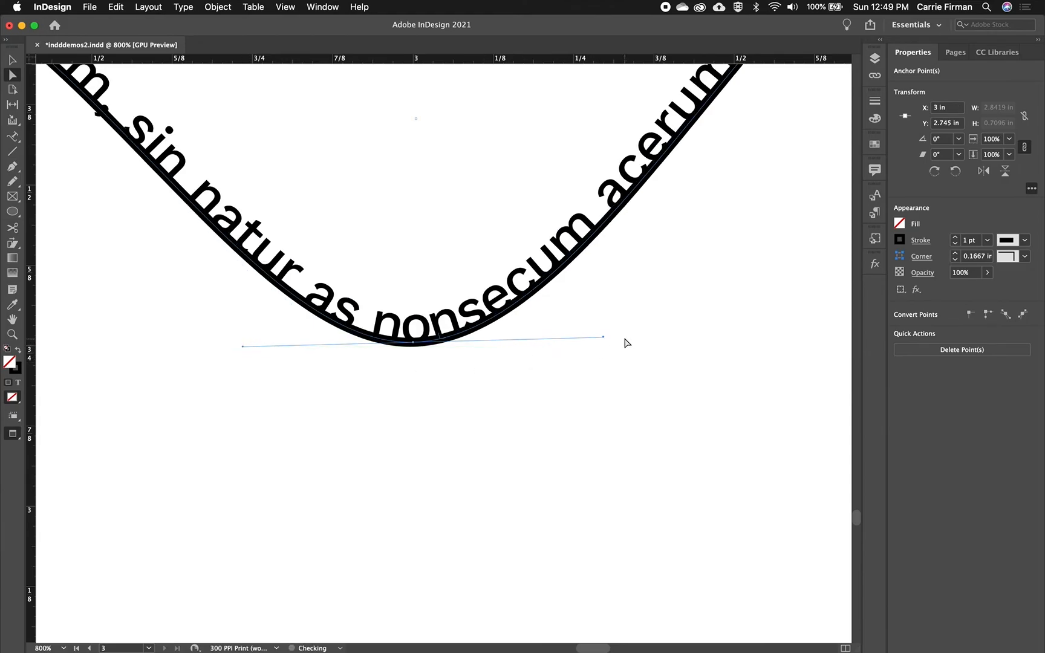
left_click_drag(603, 337, 626, 337)
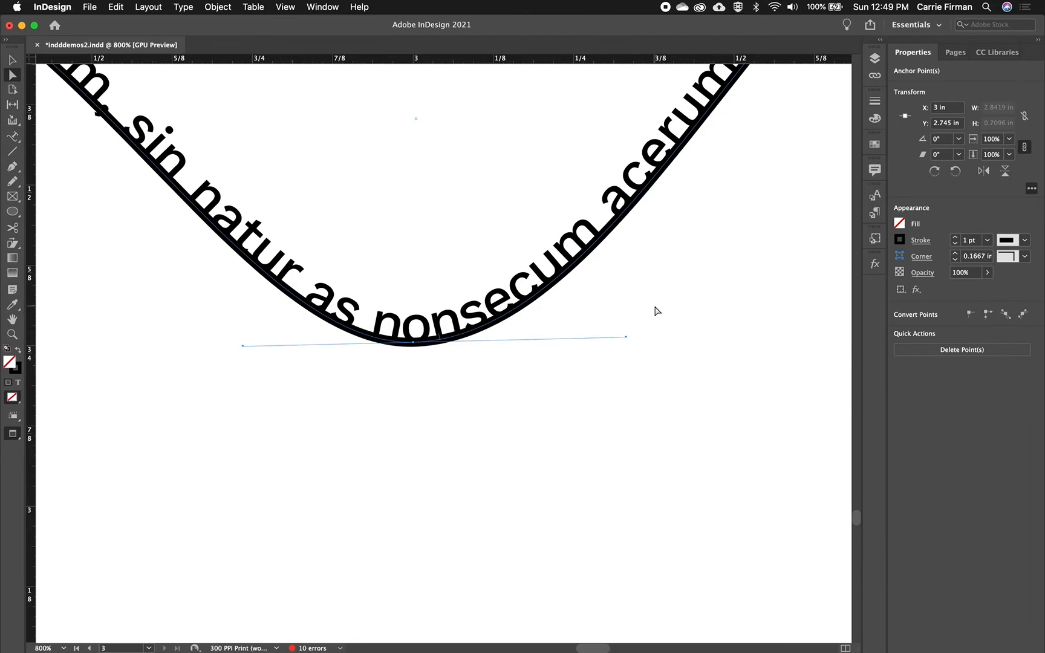
Thread the overset text from the wavy path's right end into a new text frame about 0.83 in wide and 0.36 in tall below it
key("super+minus")
key("super+minus")
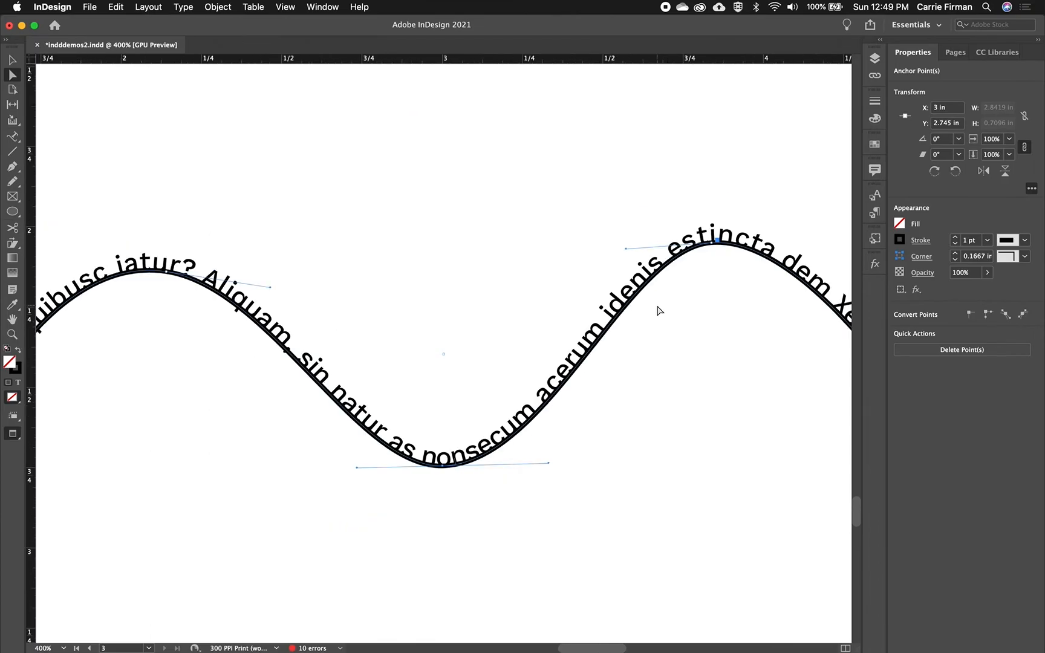
left_click_drag(728, 380, 357, 330)
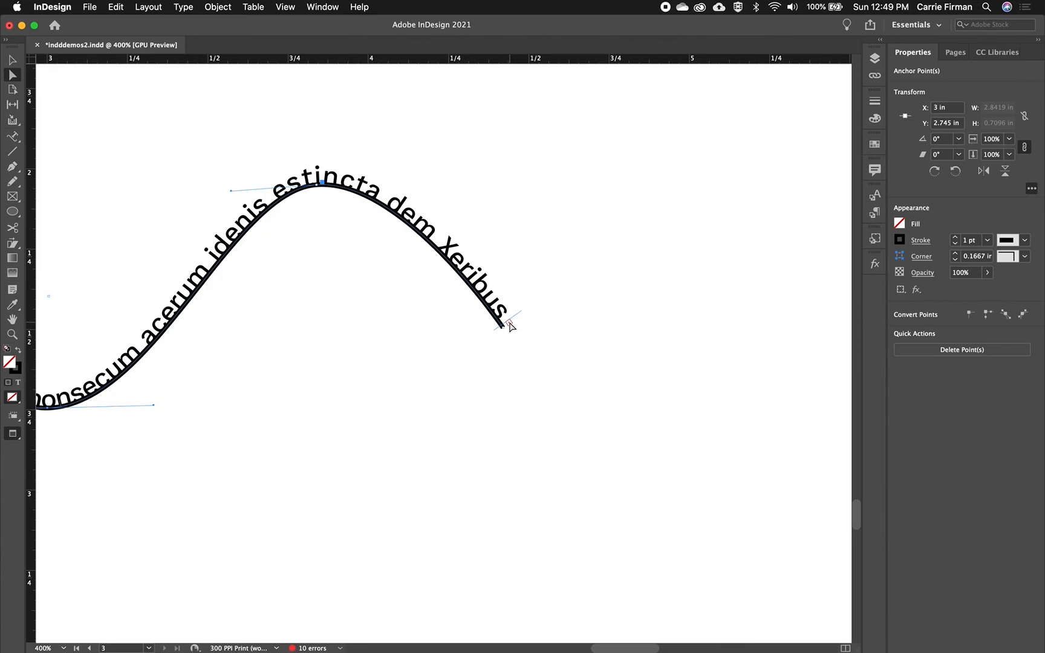
key("m")
mouse_move(450, 423)
left_mouse_down()
mouse_move(616, 511)
mouse_move(717, 539)
left_mouse_up()
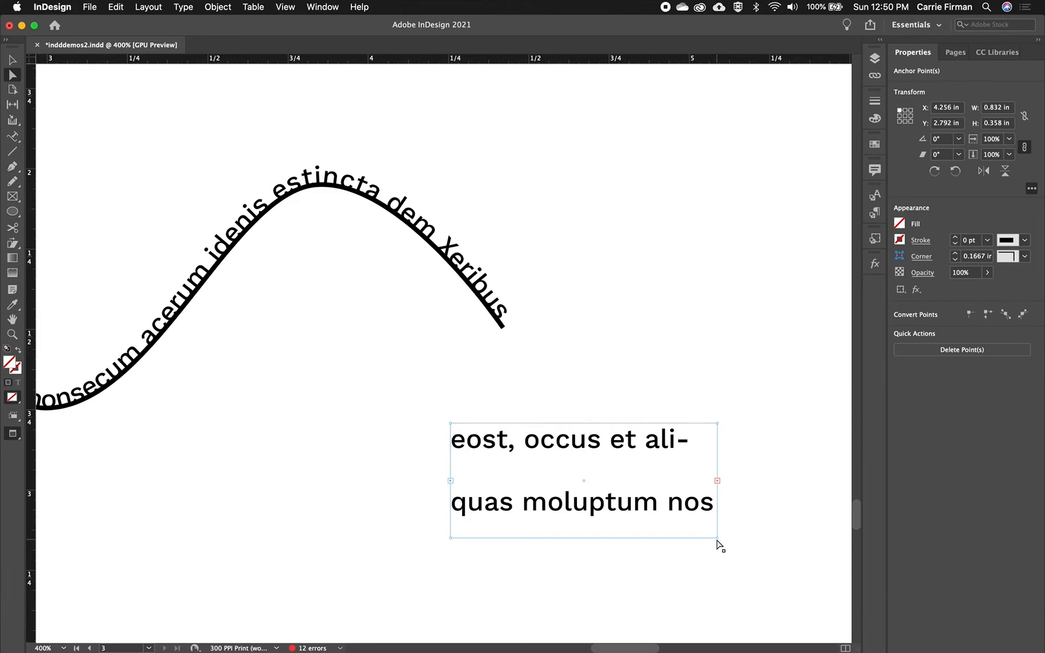
Reduce the entire threaded story, on the wavy path and in the linked frame, to 4 pt
double_click(533, 445)
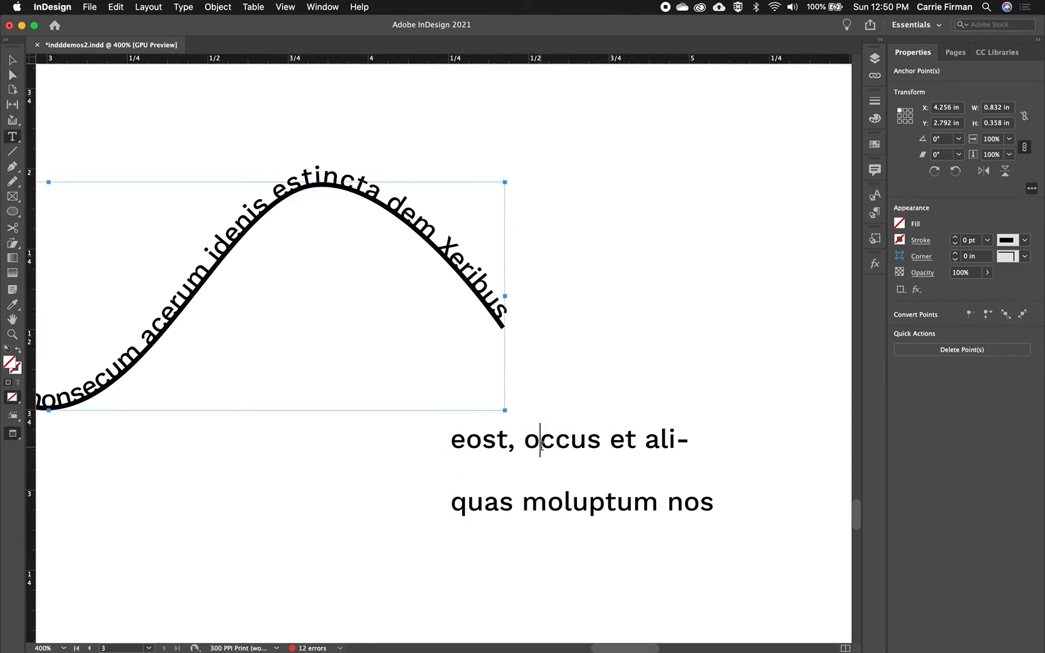
key("super+a")
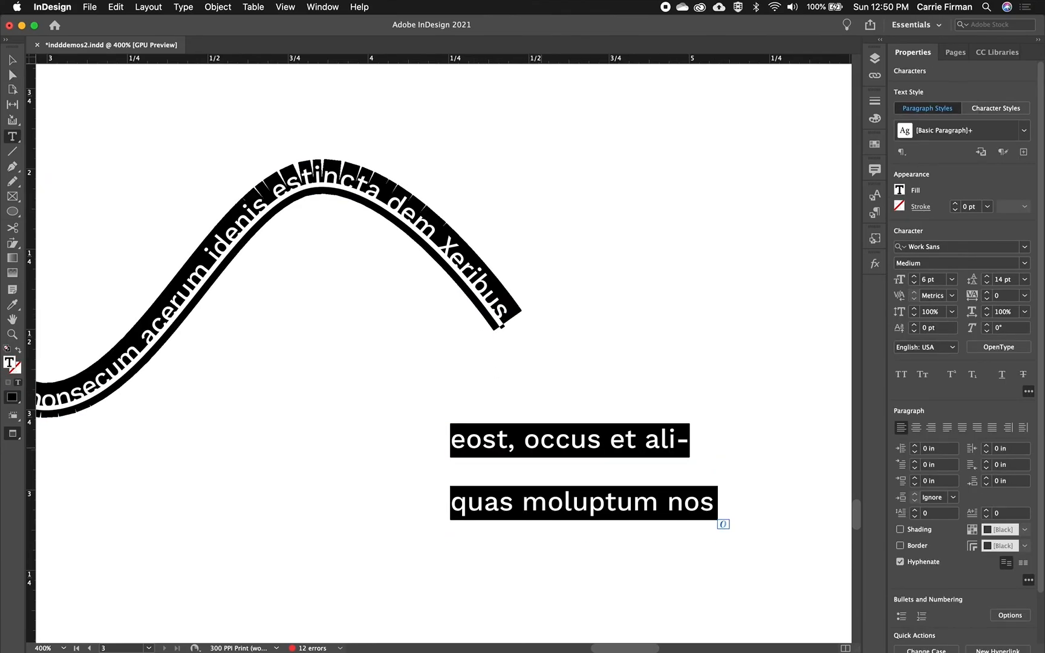
key("super+shift+comma")
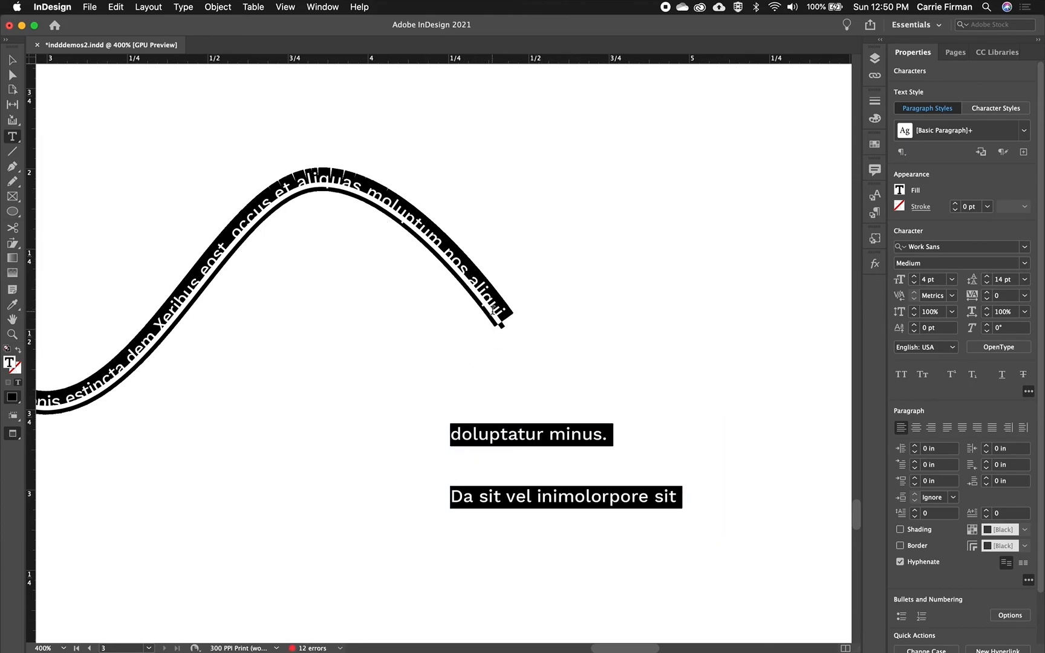
left_click(12, 59)
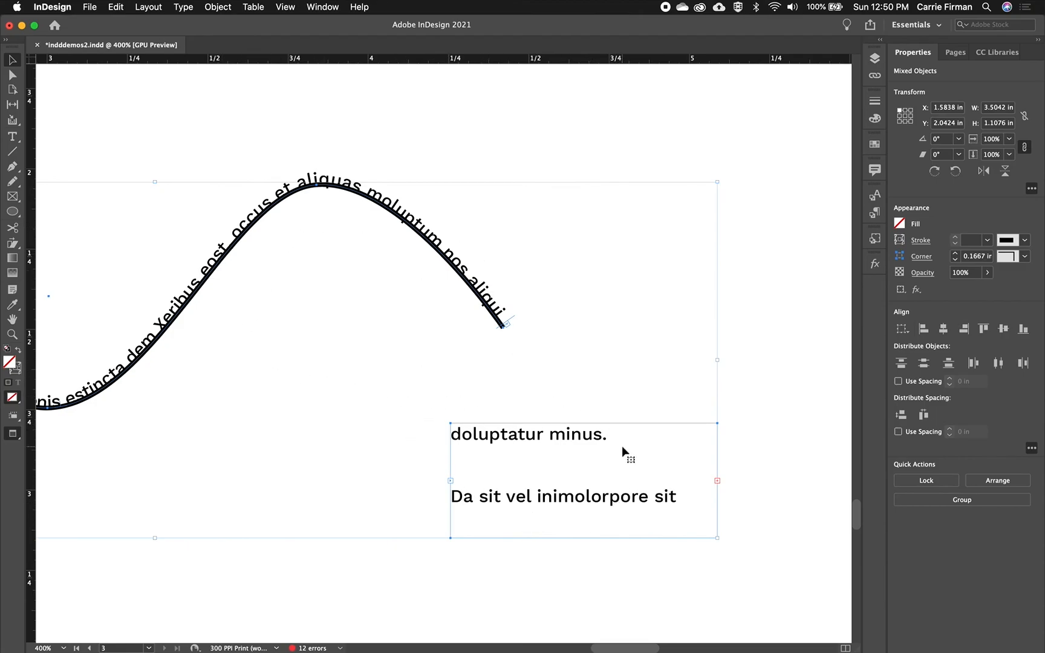
Delete the linked text frame below the path's right end
left_click(746, 579)
left_click(621, 503)
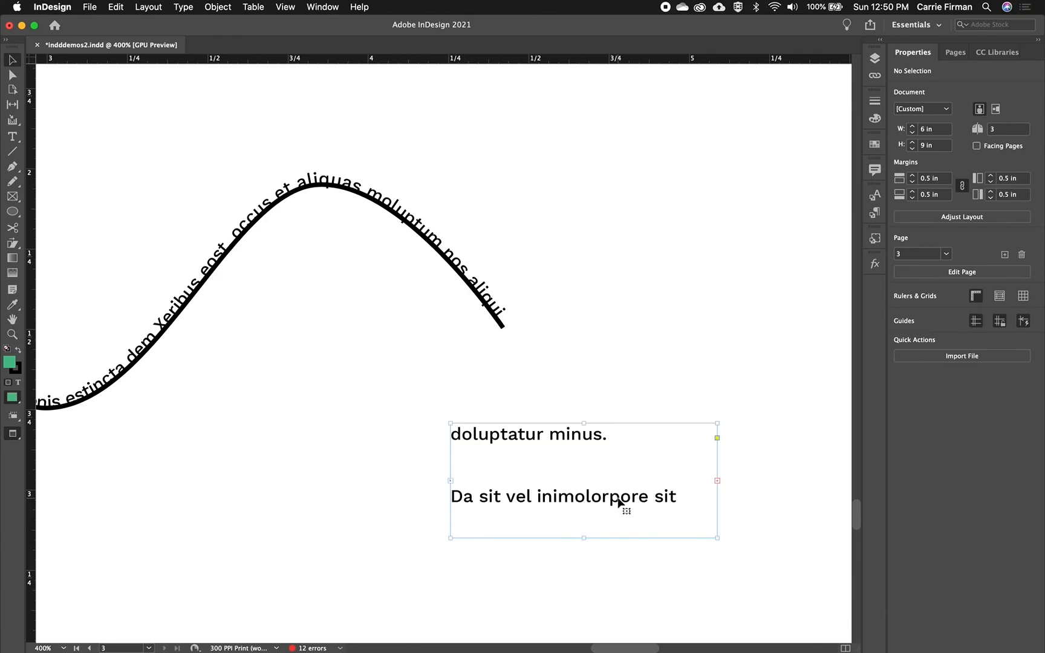
key("Delete")
Hide the wavy path's line by setting its stroke to 0 pt, and deselect it
left_click_drag(246, 374, 564, 401)
key("super+minus")
left_click_drag(387, 408, 444, 438)
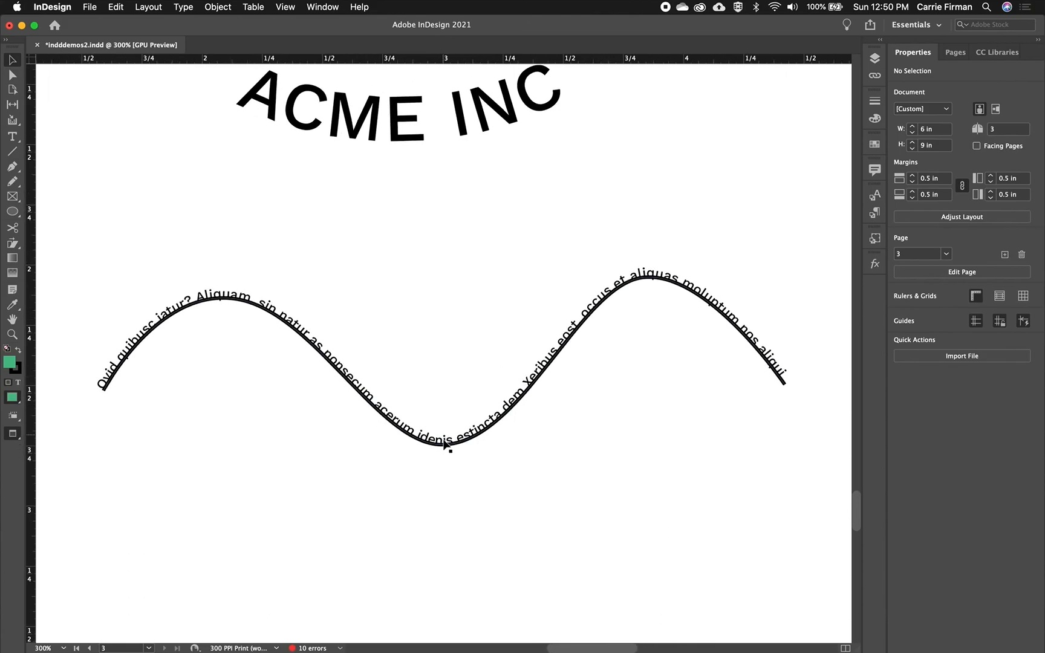
left_click(447, 444)
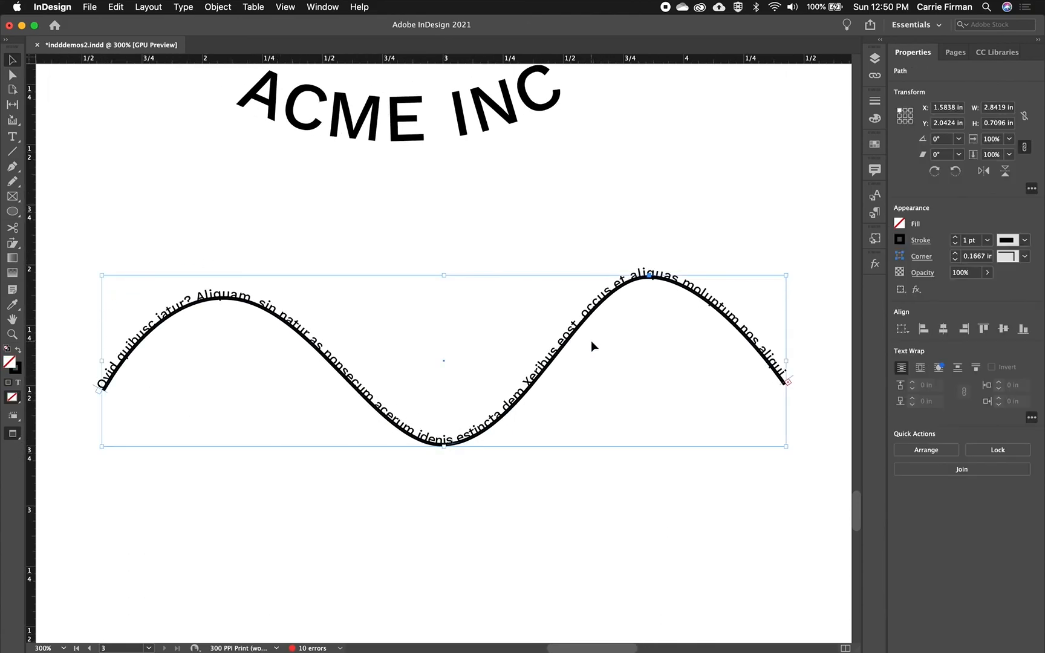
left_click(955, 244)
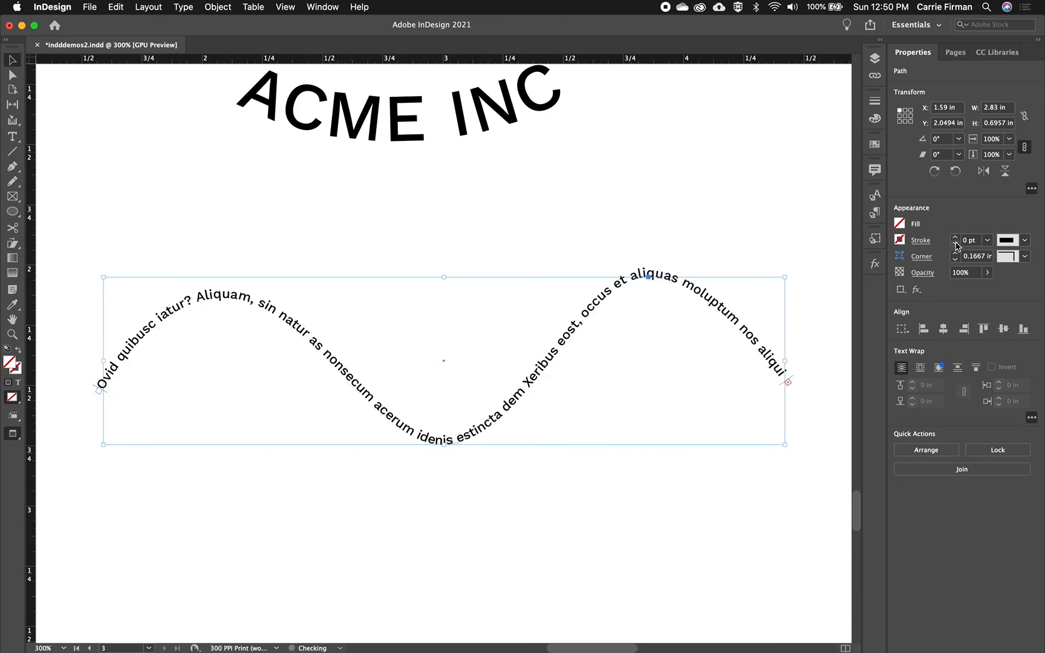
left_click(759, 222)
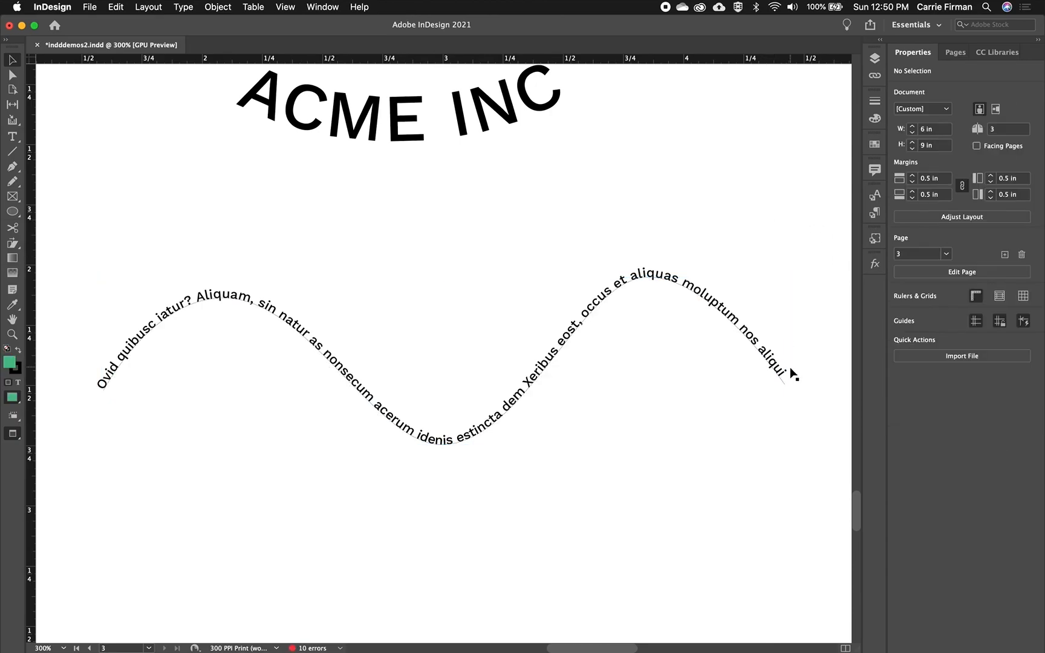